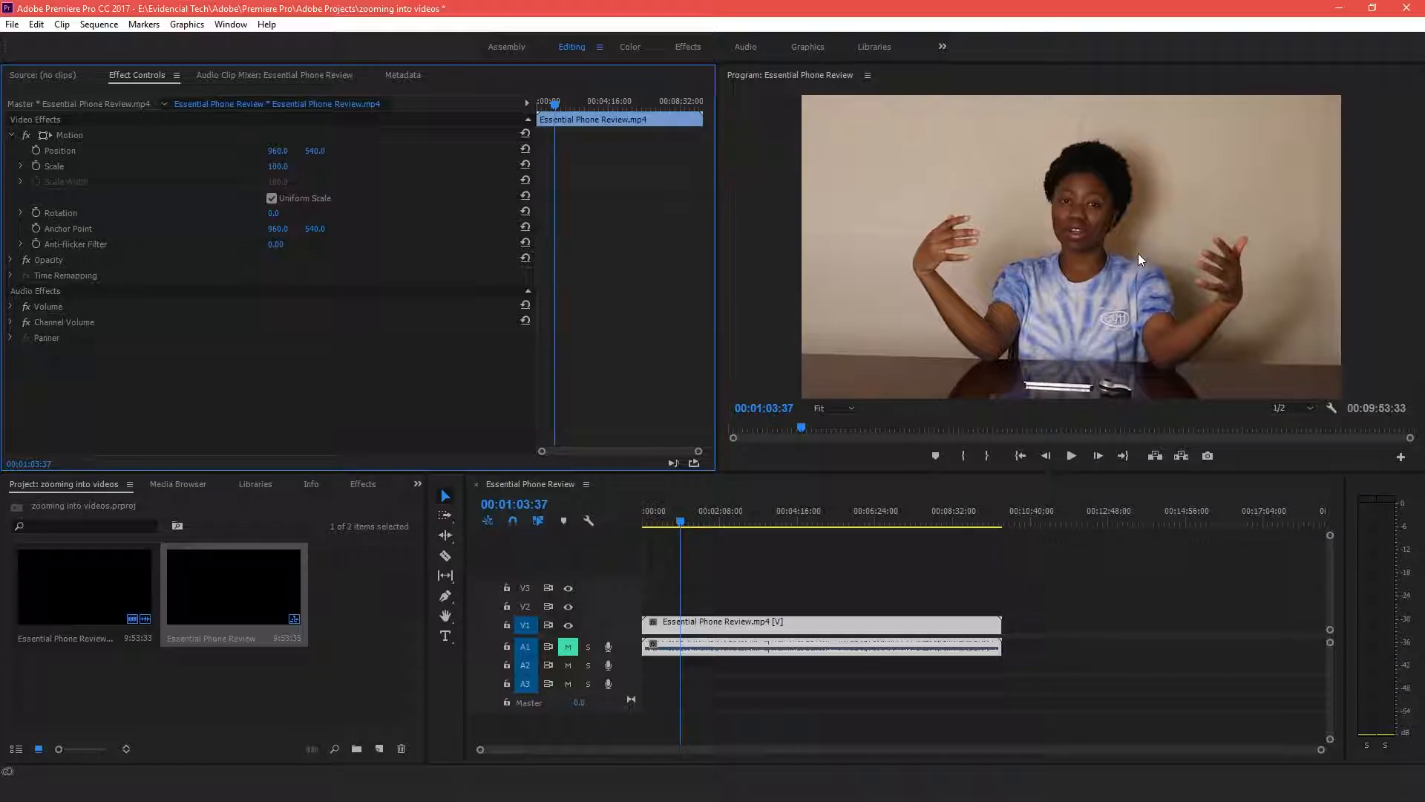
# Turn on keyframe animation for the clip's Position and Scale at 00:01:03:37
pyautogui.click(34, 150)
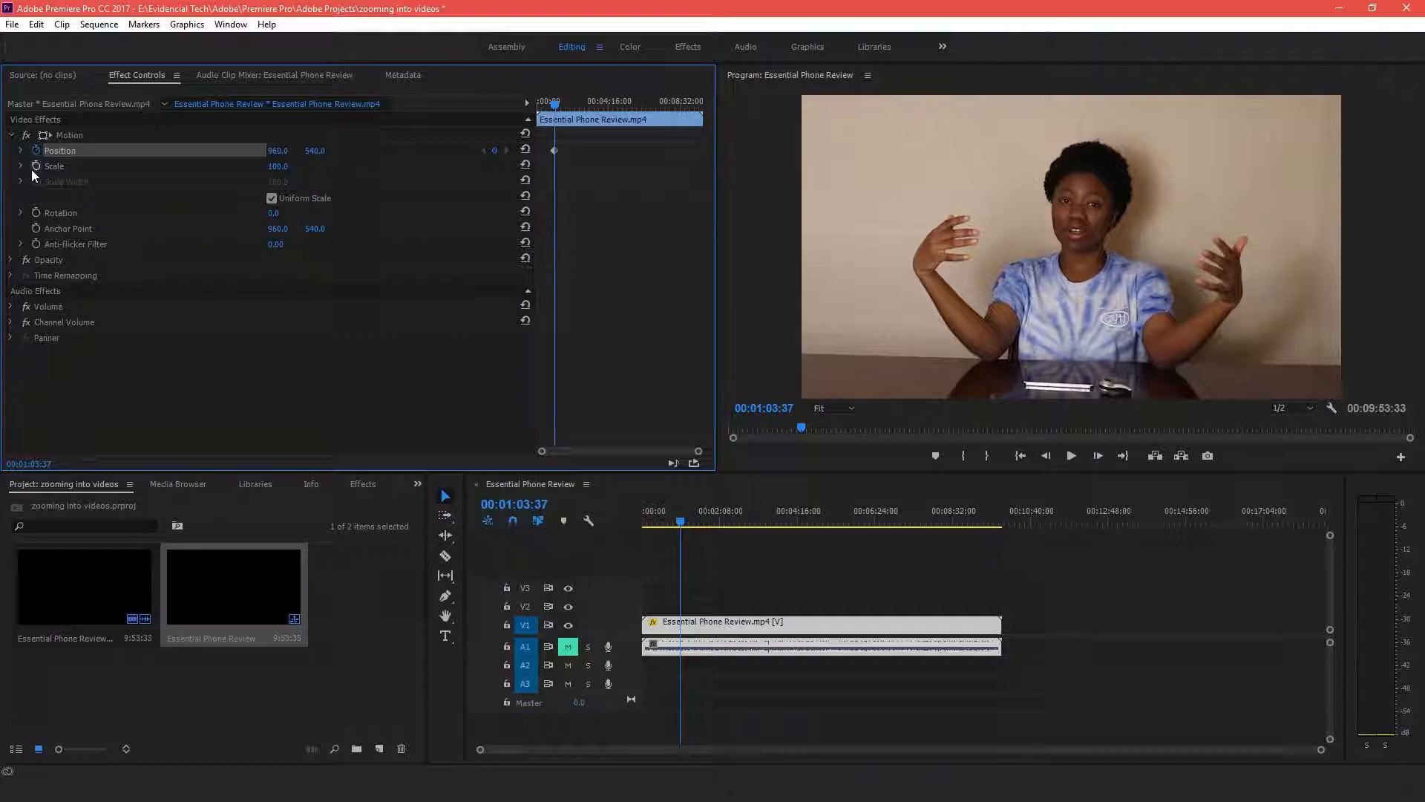
pyautogui.click(36, 164)
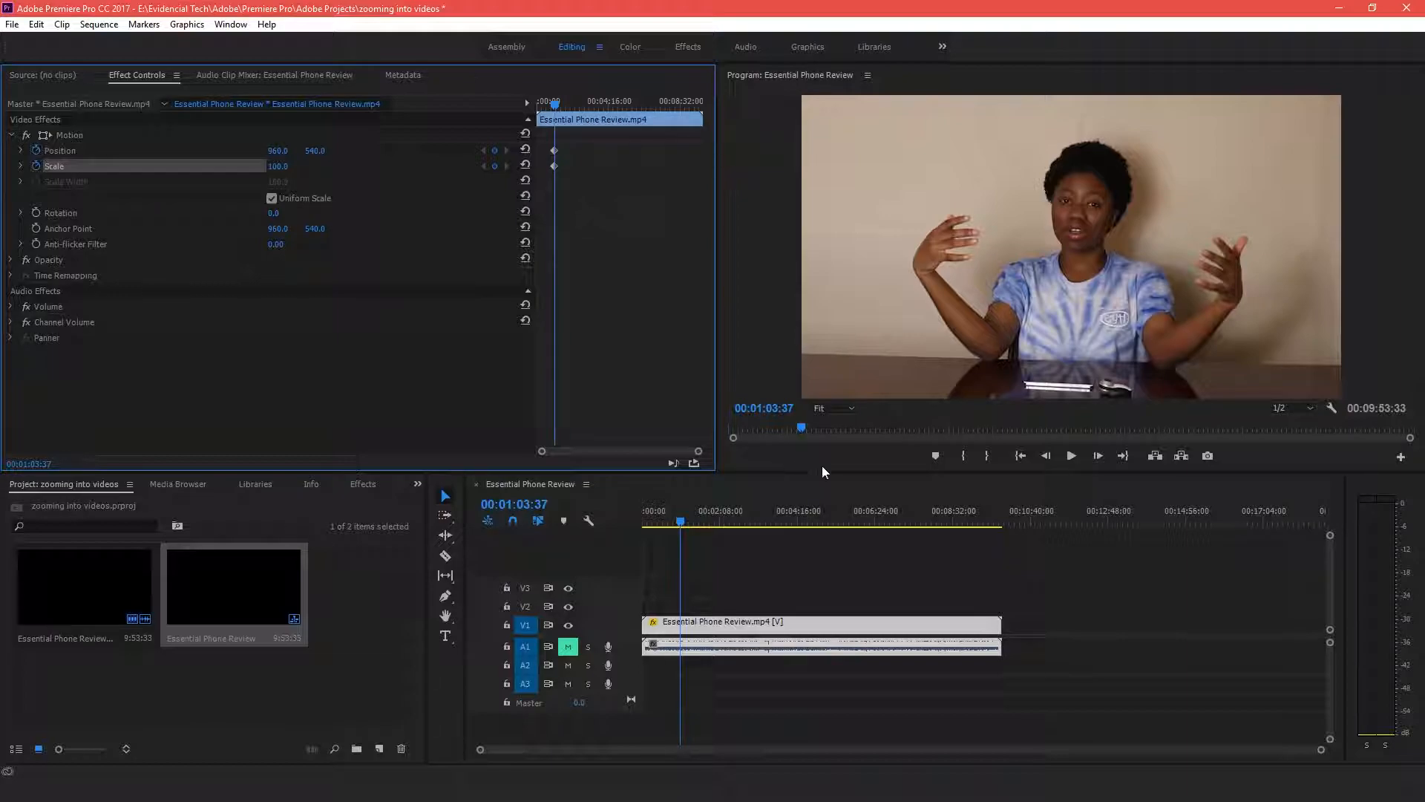
# Step forward one frame and add Position and Scale keyframes there
pyautogui.click(1098, 455)
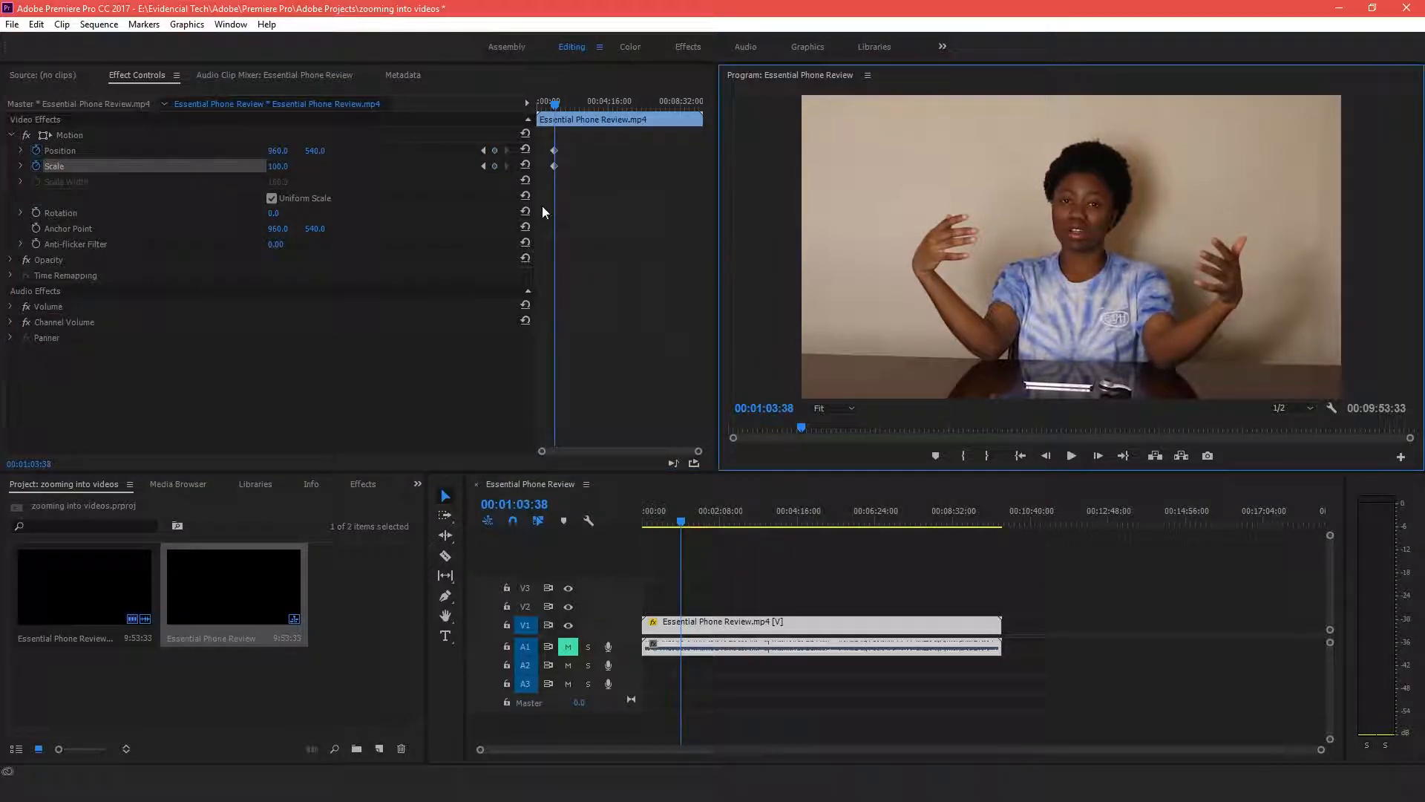
pyautogui.click(496, 150)
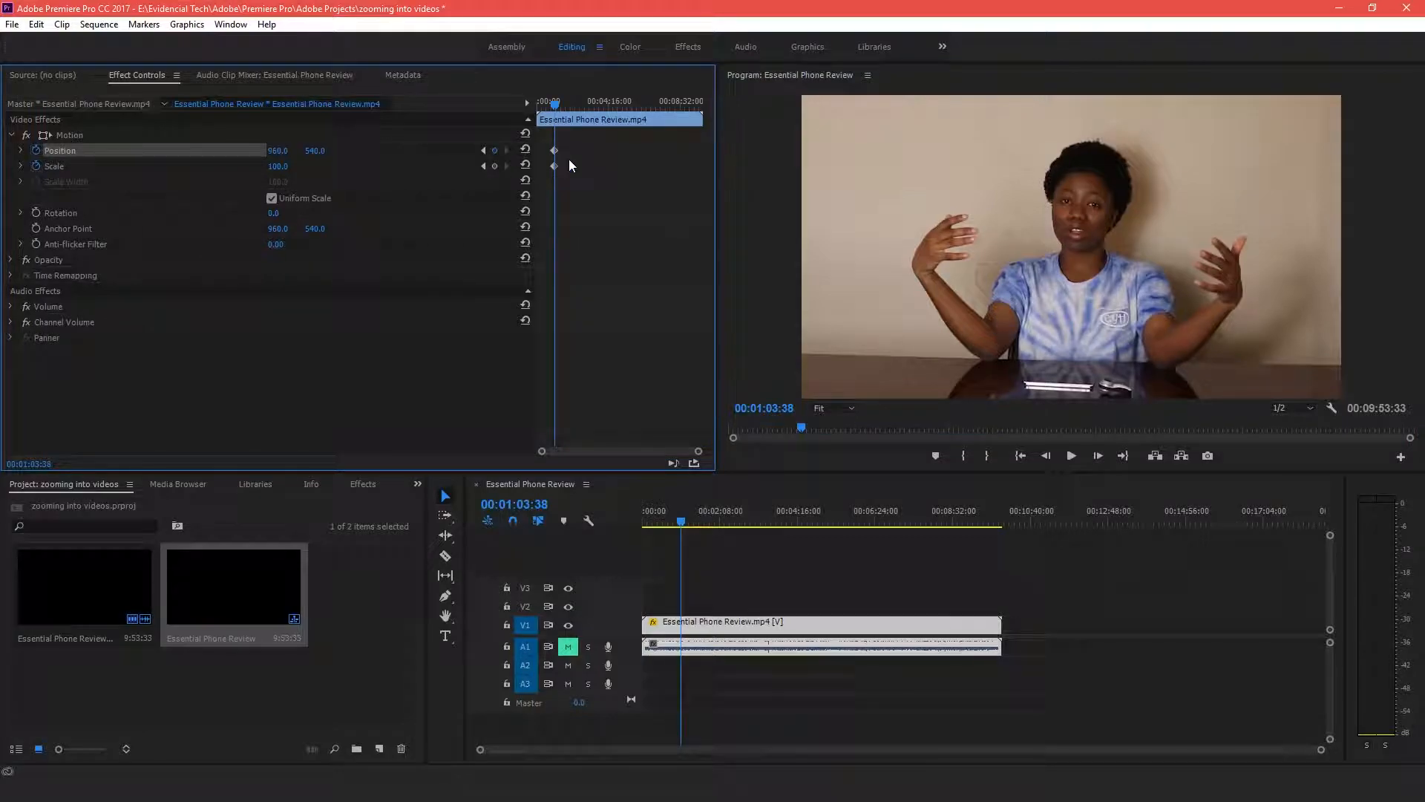
pyautogui.click(495, 166)
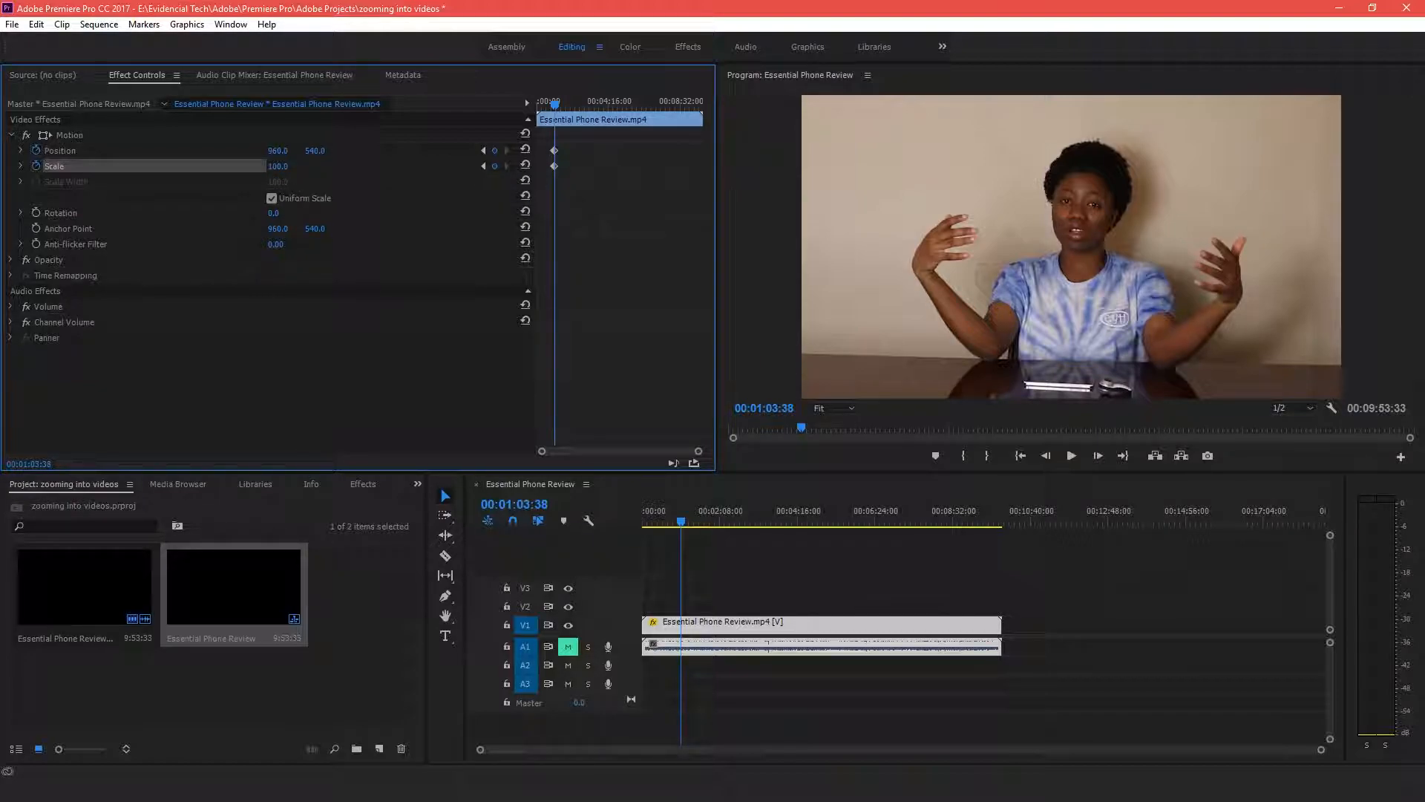
# Scrub the Scale value up to 187 at the new keyframe to zoom in
pyautogui.click(278, 166)
pyautogui.click(309, 181)
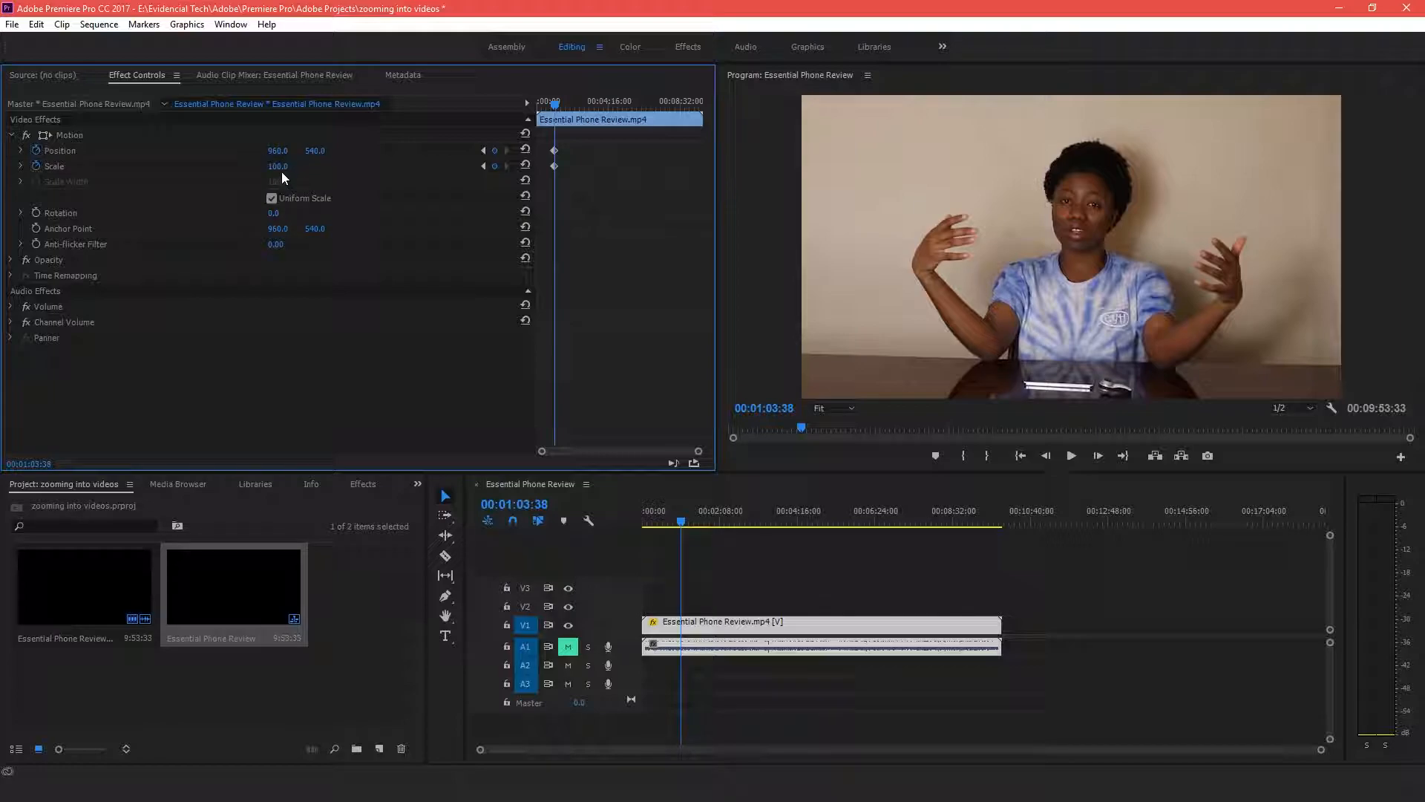
pyautogui.moveTo(269, 168)
pyautogui.mouseDown()
pyautogui.moveTo(328, 168)
pyautogui.moveTo(242, 168)
pyautogui.moveTo(291, 169)
pyautogui.mouseUp()
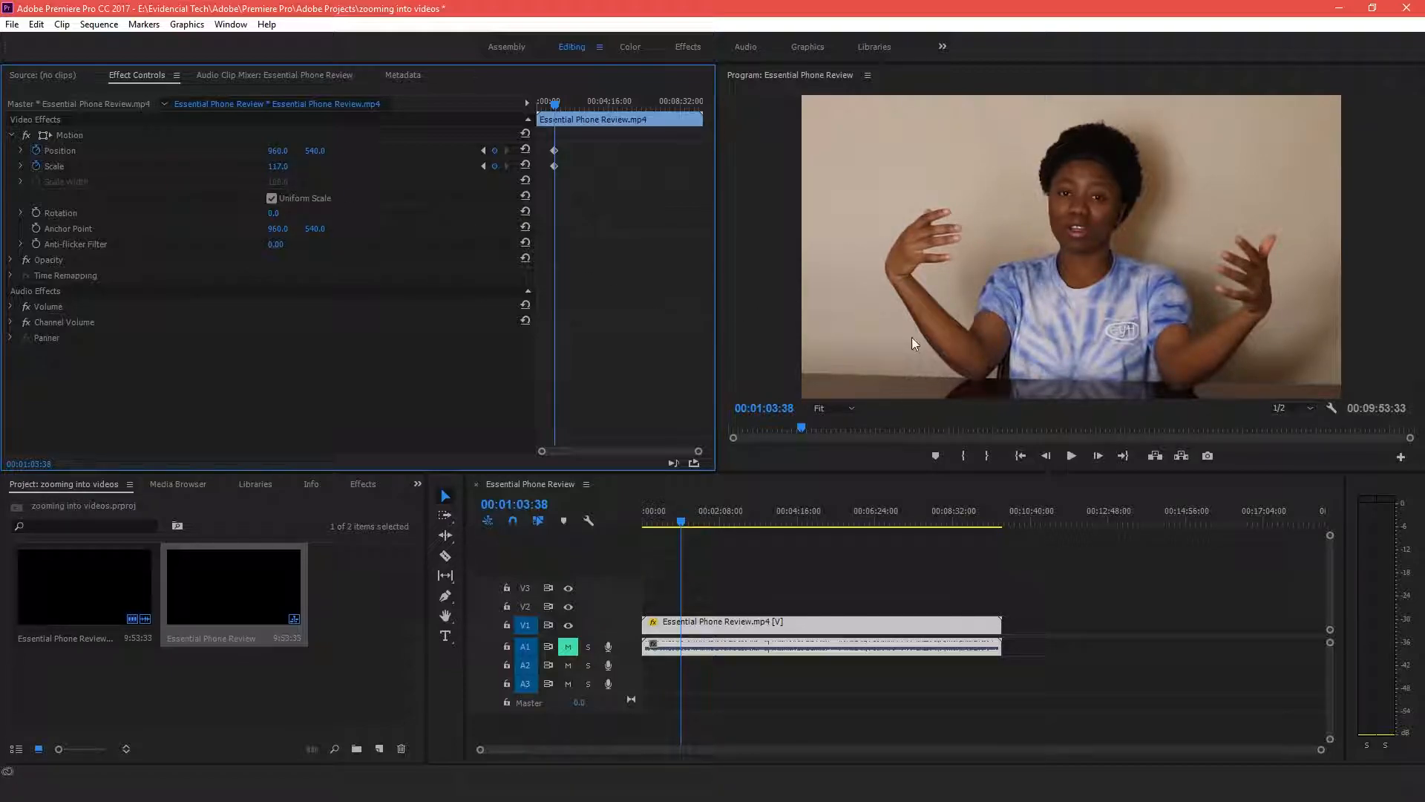
pyautogui.click(273, 165)
pyautogui.click(271, 198)
pyautogui.click(274, 198)
pyautogui.moveTo(277, 167); pyautogui.dragTo(328, 167)
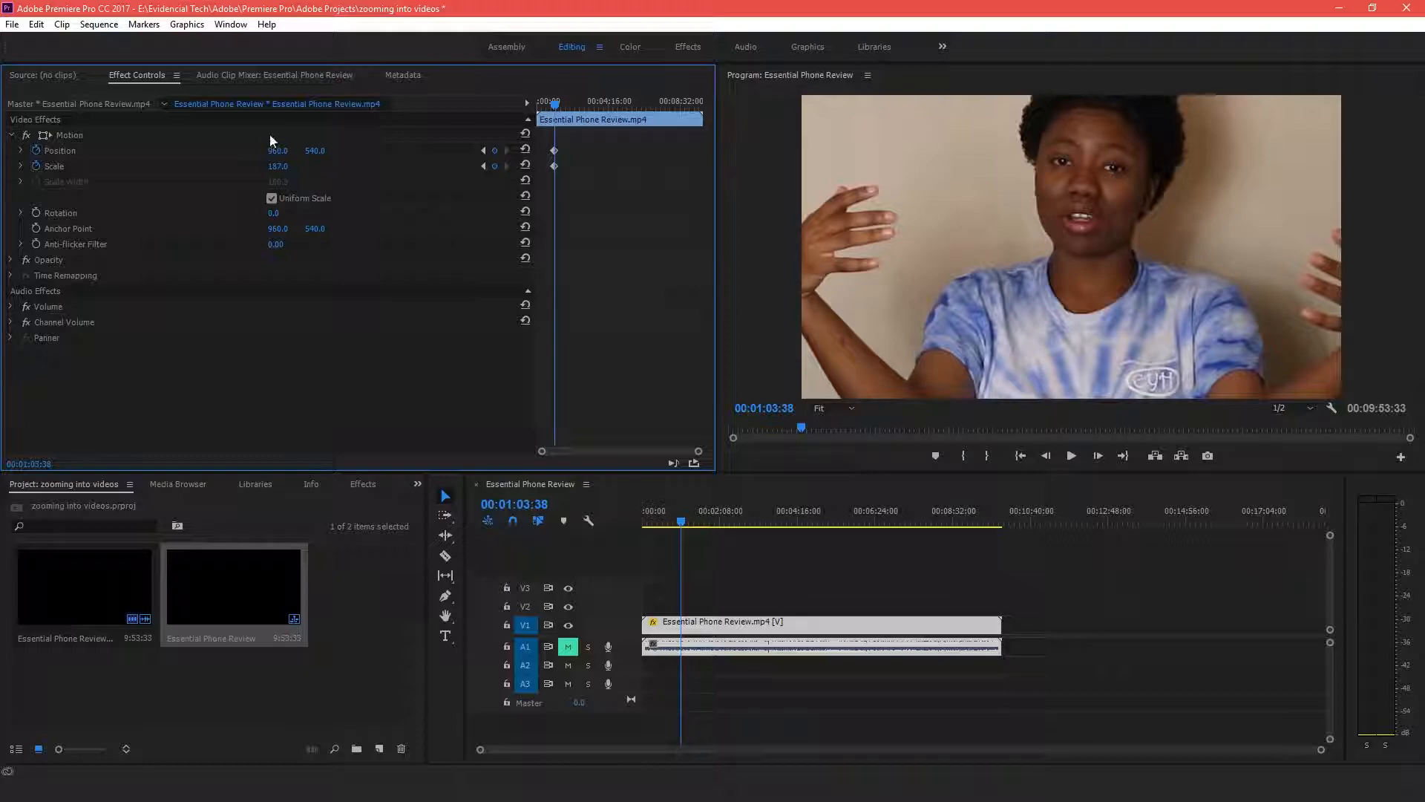
# Offset the Position to 1407, 557 to frame the speaker's face
pyautogui.click(277, 151)
pyautogui.press('Return')
pyautogui.moveTo(277, 153); pyautogui.dragTo(608, 152)
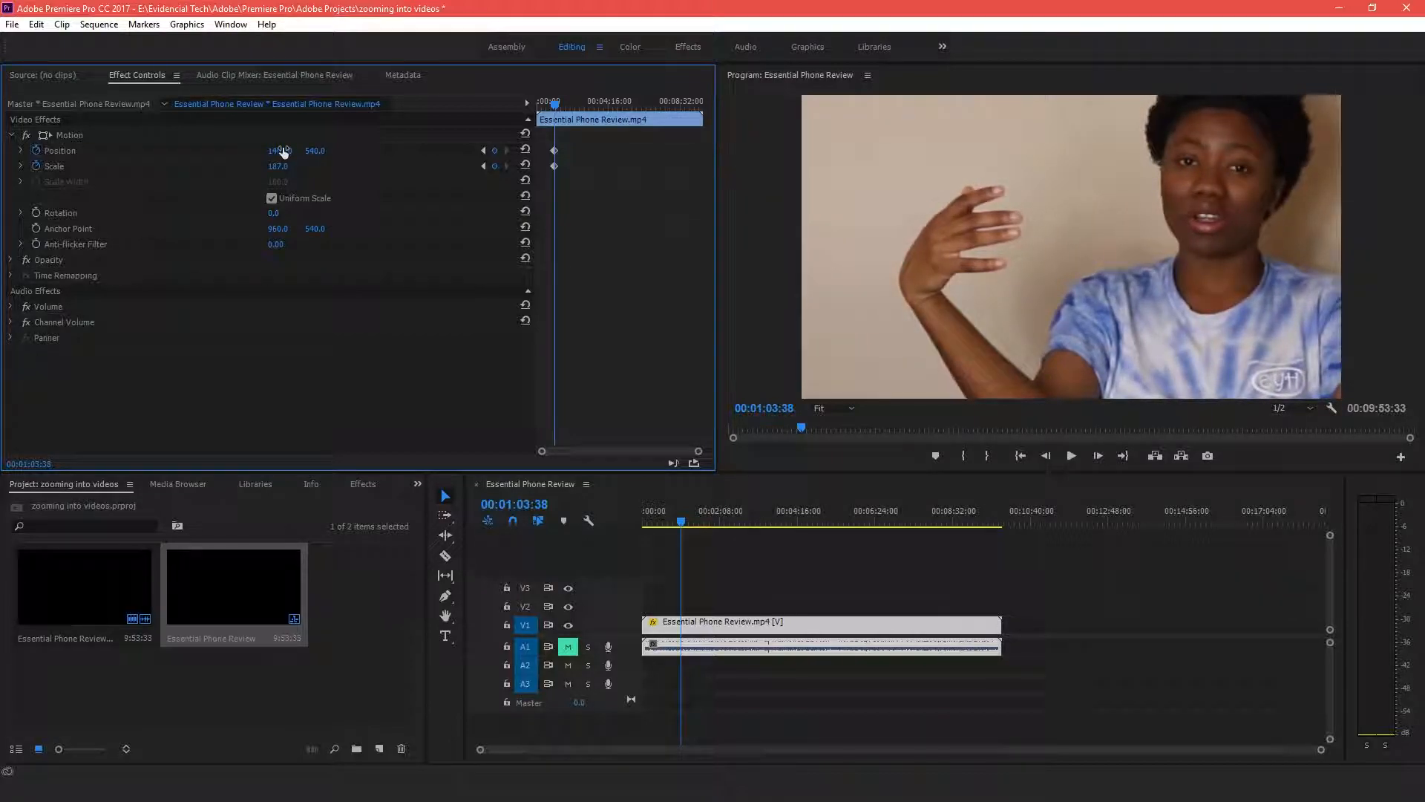
pyautogui.moveTo(315, 150); pyautogui.dragTo(327, 151)
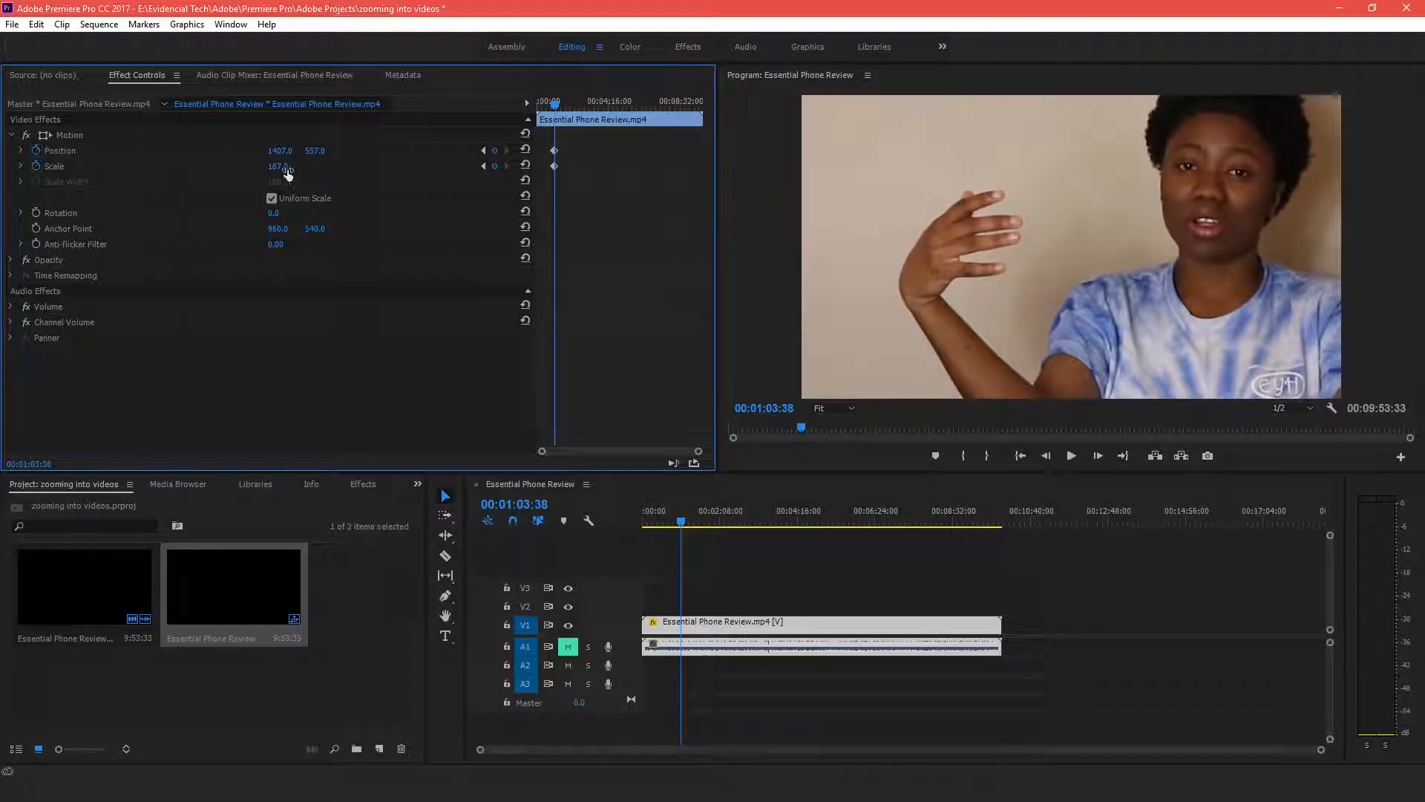
# Raise the Scale to 245 and shift the Position X to 1716
pyautogui.moveTo(278, 167)
pyautogui.mouseDown()
pyautogui.moveTo(319, 166)
pyautogui.moveTo(253, 164)
pyautogui.mouseUp()
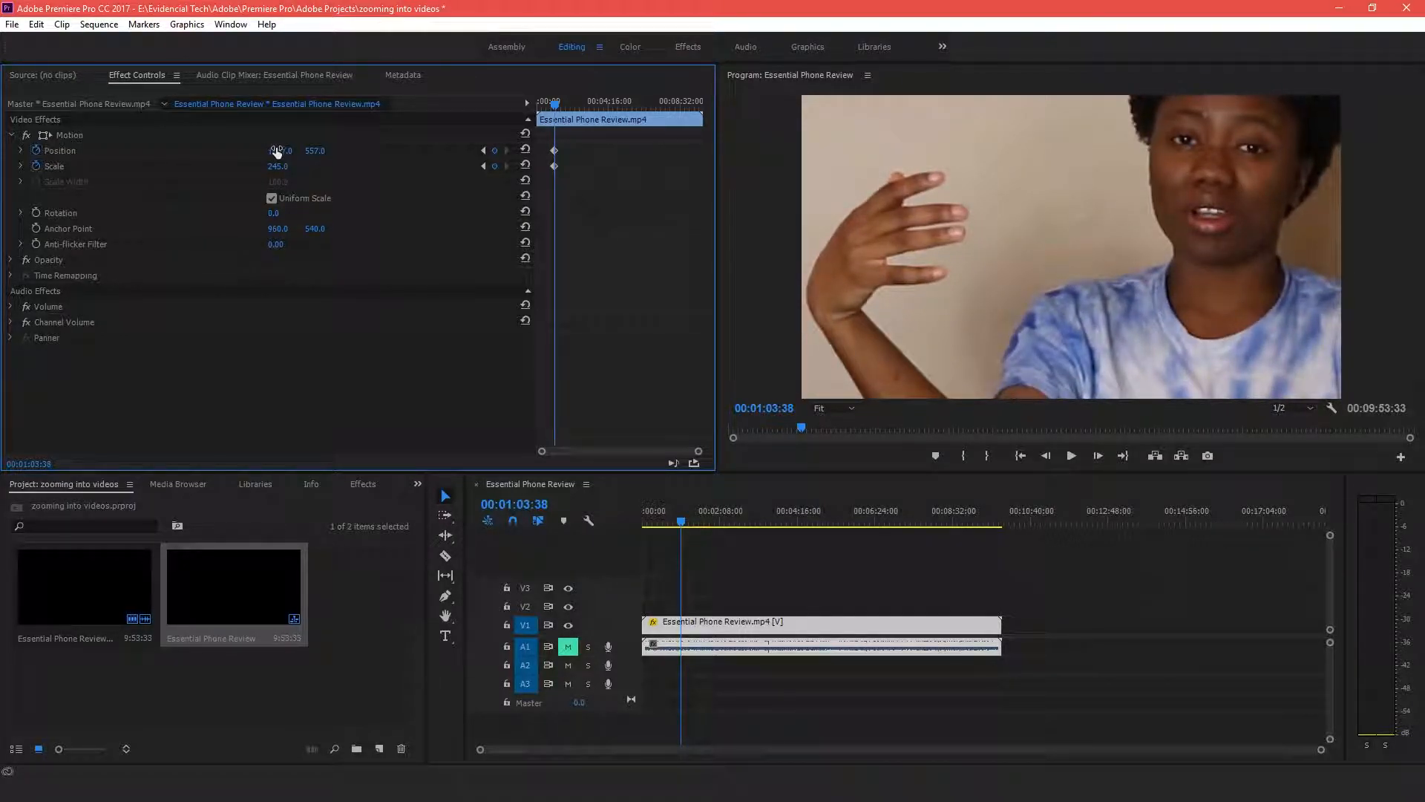
pyautogui.moveTo(280, 151); pyautogui.dragTo(534, 150)
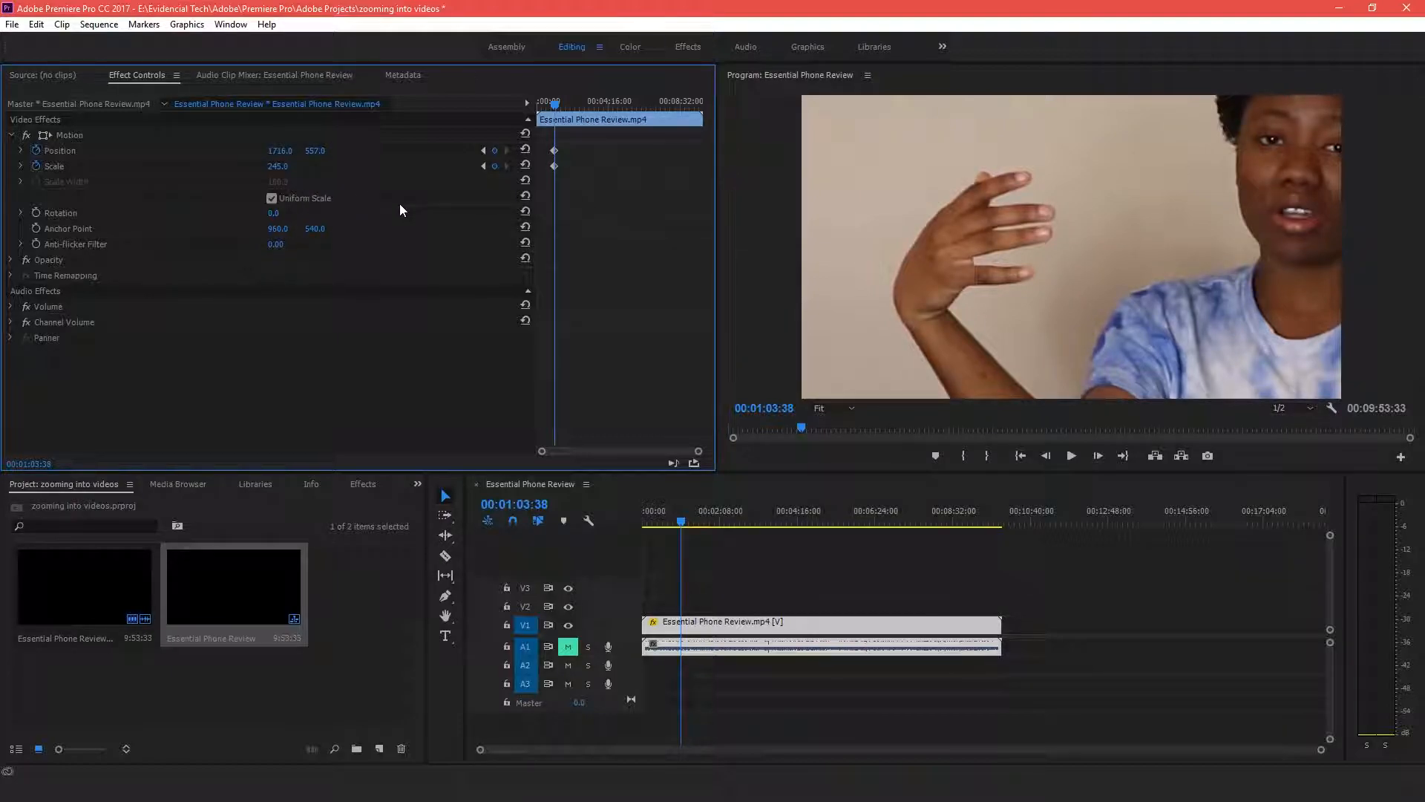
# Move the playhead to 00:02:52:31 and add Position and Scale keyframes there
pyautogui.click(683, 524)
pyautogui.moveTo(683, 524); pyautogui.dragTo(745, 506)
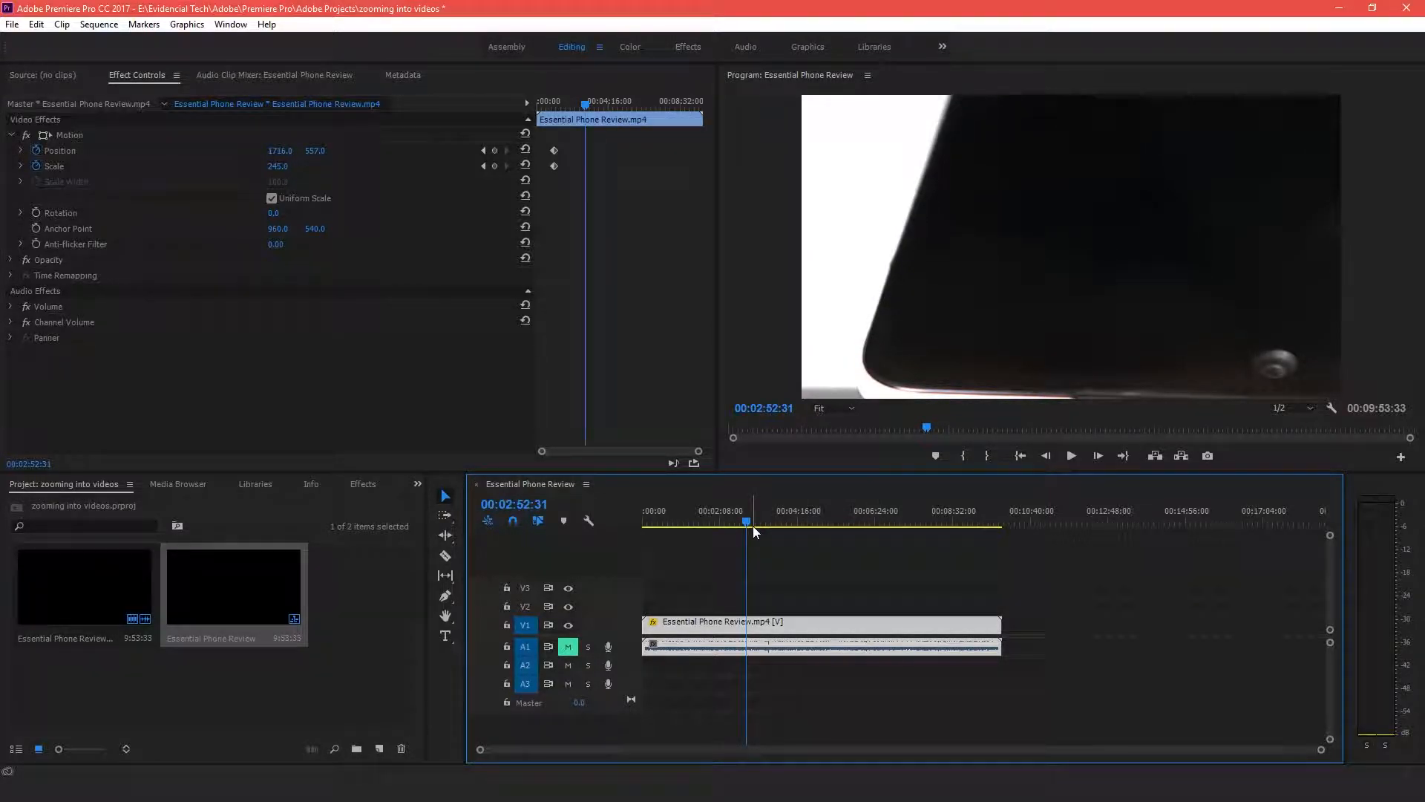
pyautogui.click(495, 151)
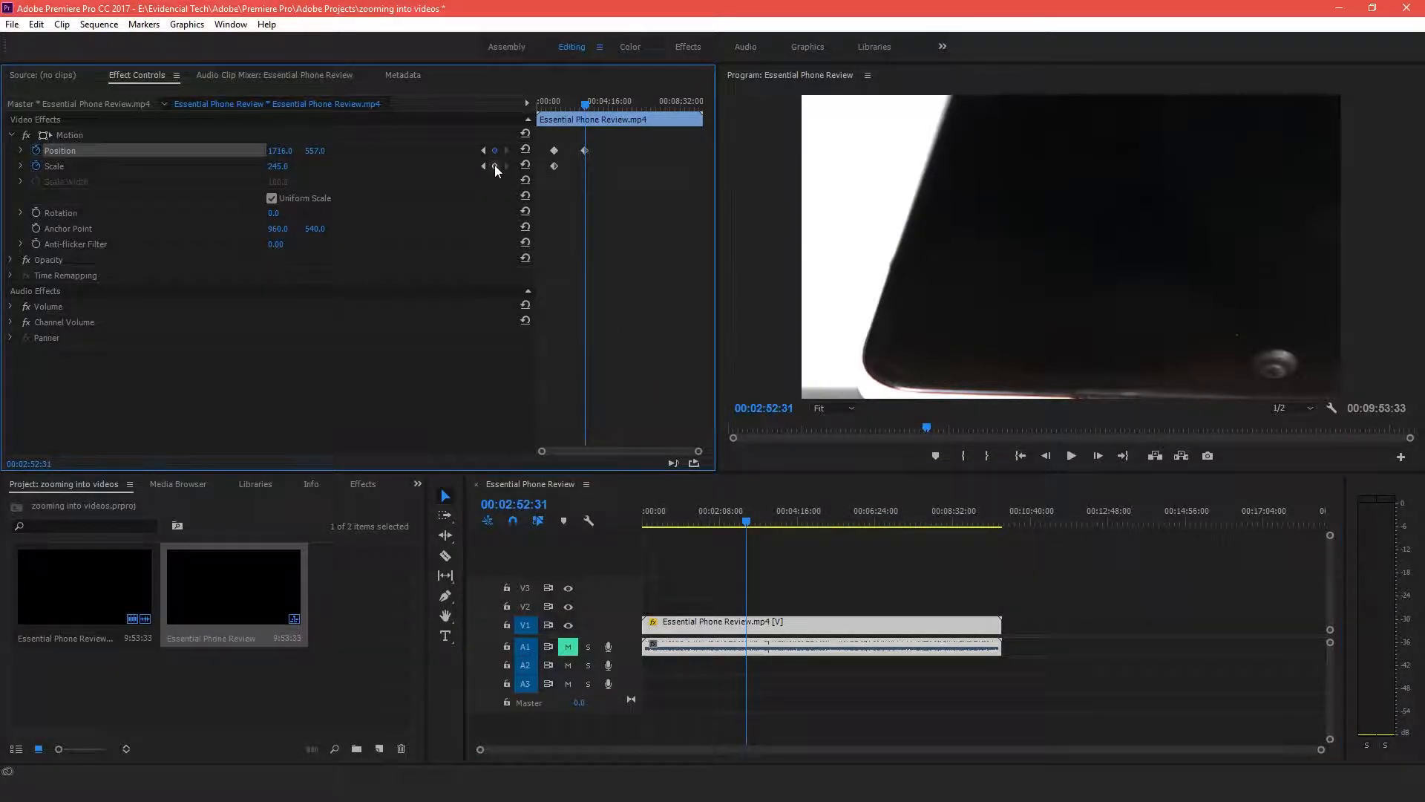
pyautogui.click(494, 167)
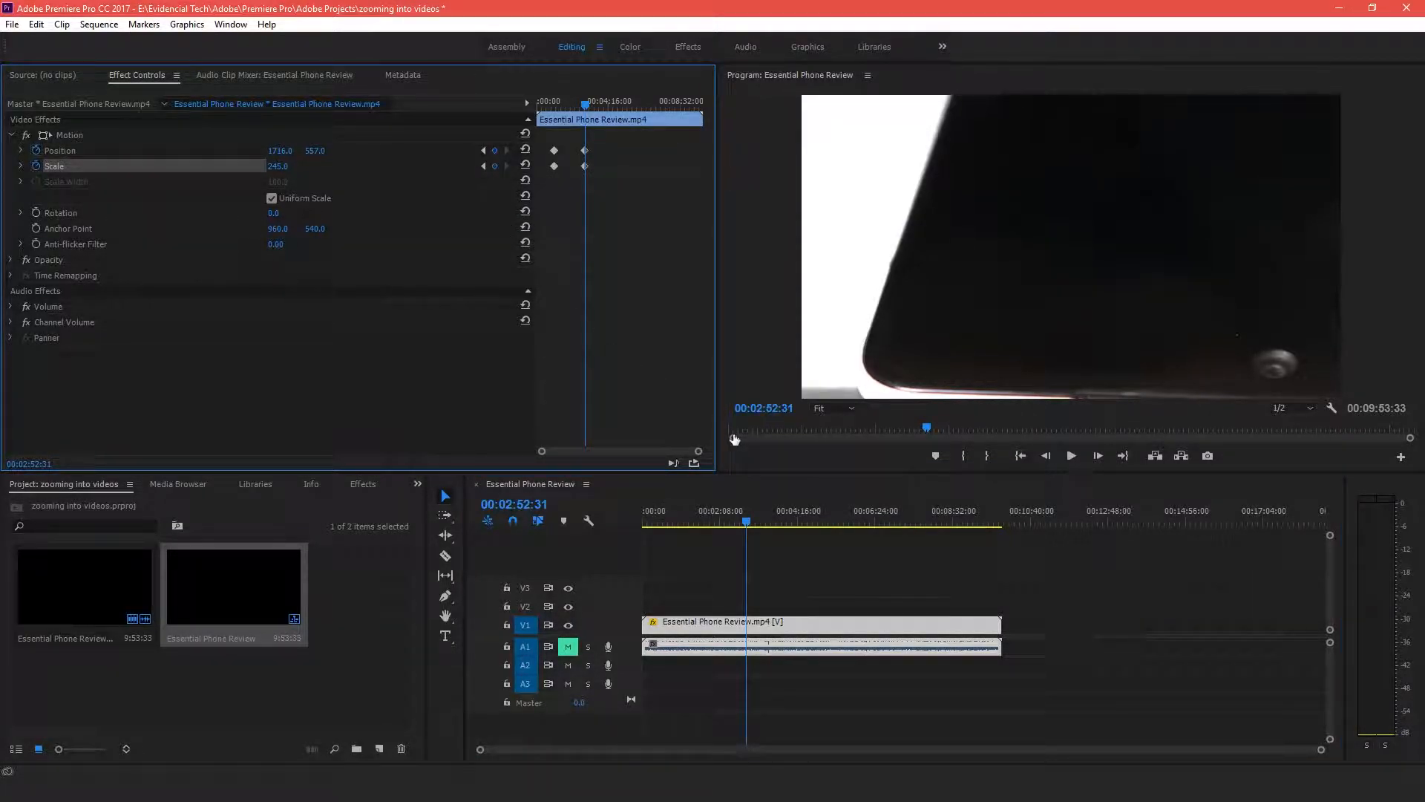
# Step forward one frame and add Position and Scale keyframes at 00:02:52:32
pyautogui.click(1102, 458)
pyautogui.click(1102, 458)
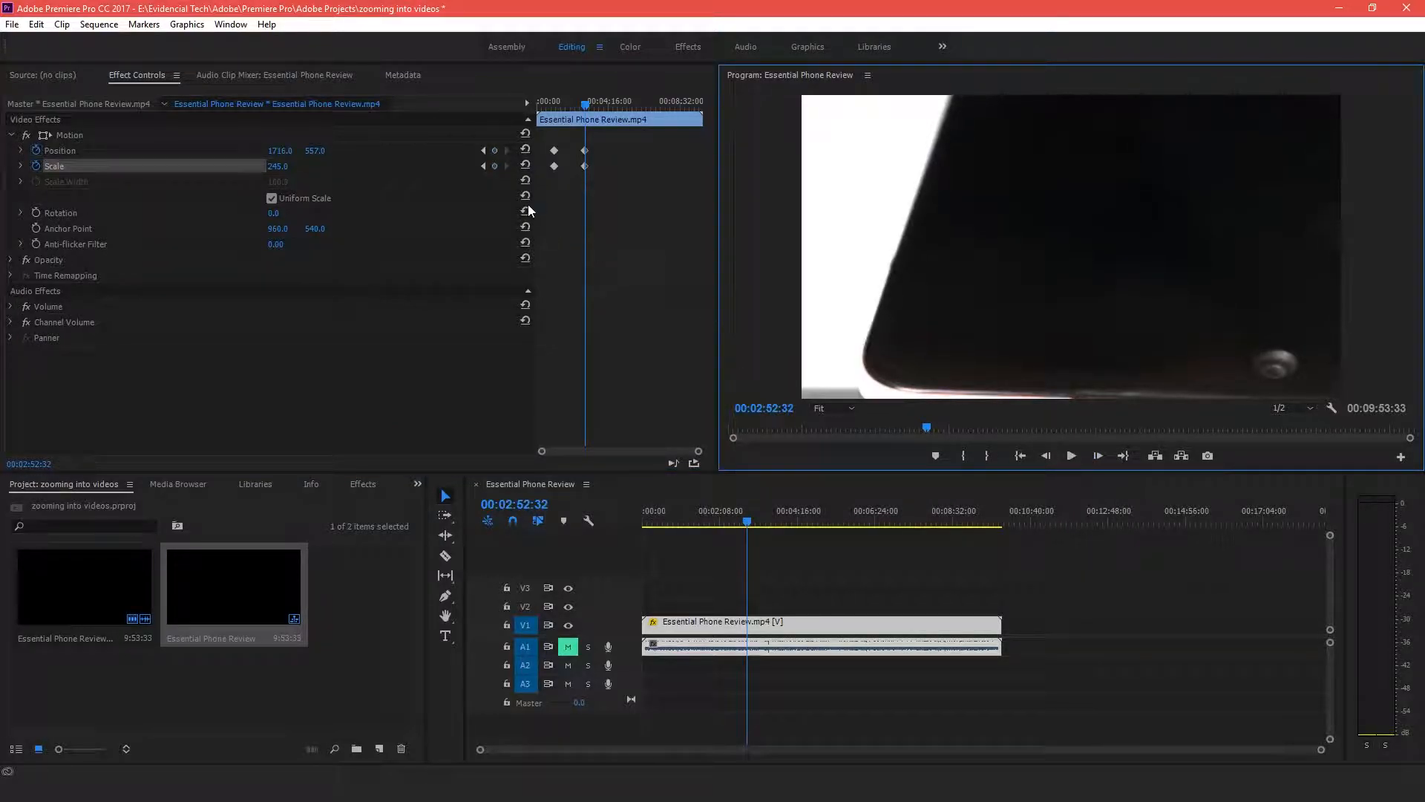
pyautogui.click(495, 151)
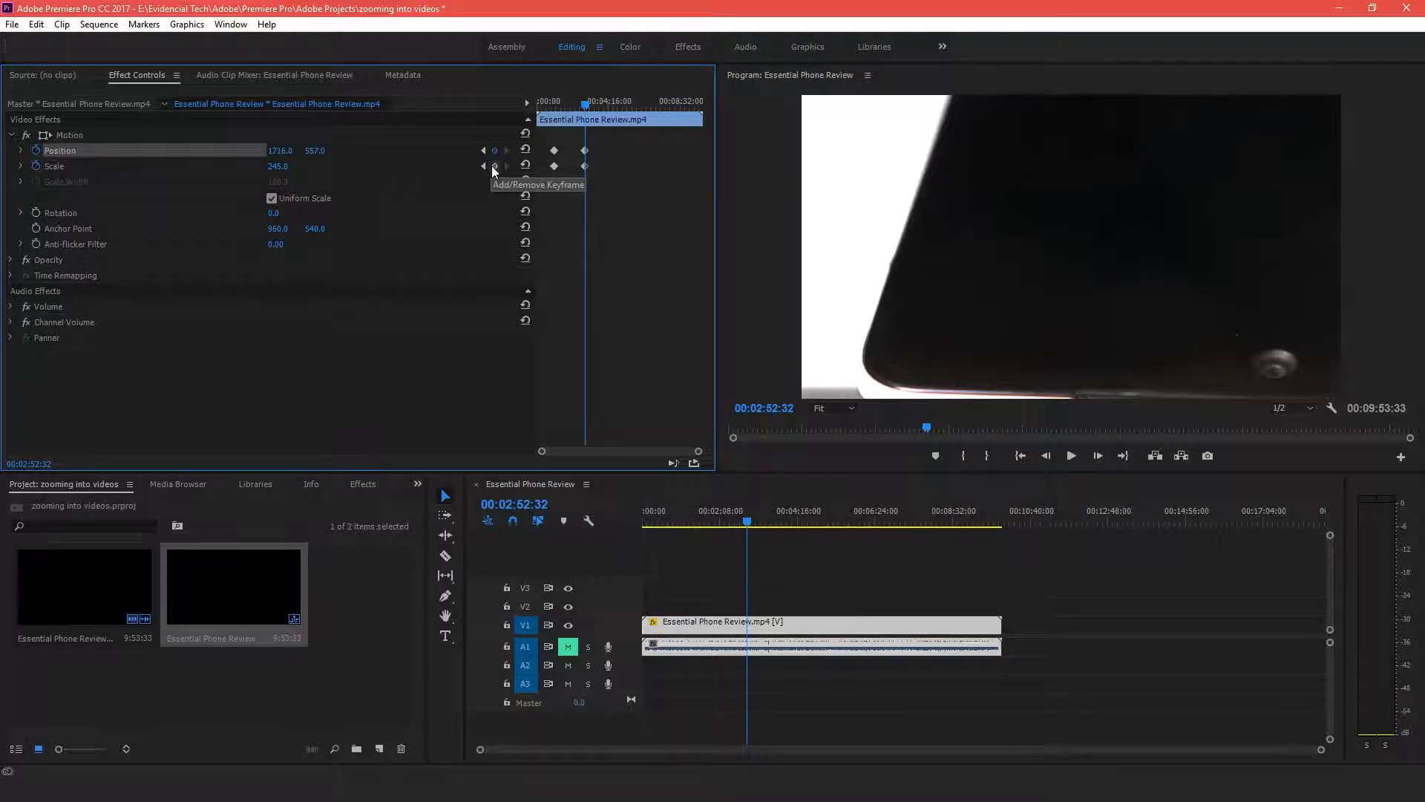
pyautogui.click(493, 166)
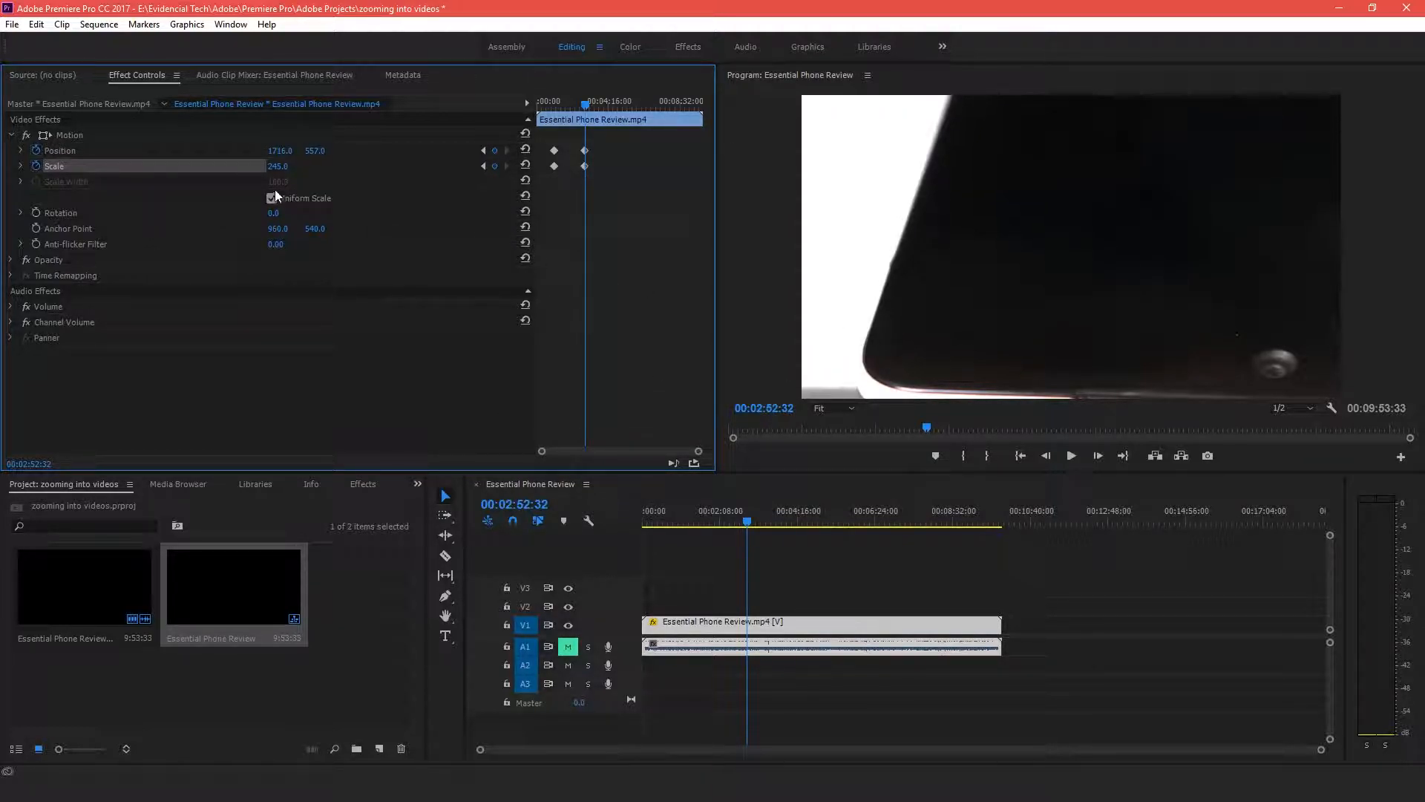
# Reset this keyframe's Scale to 100 and Position to 960, 540 to return to normal framing
pyautogui.click(287, 164)
pyautogui.write('100')
pyautogui.press('Return')
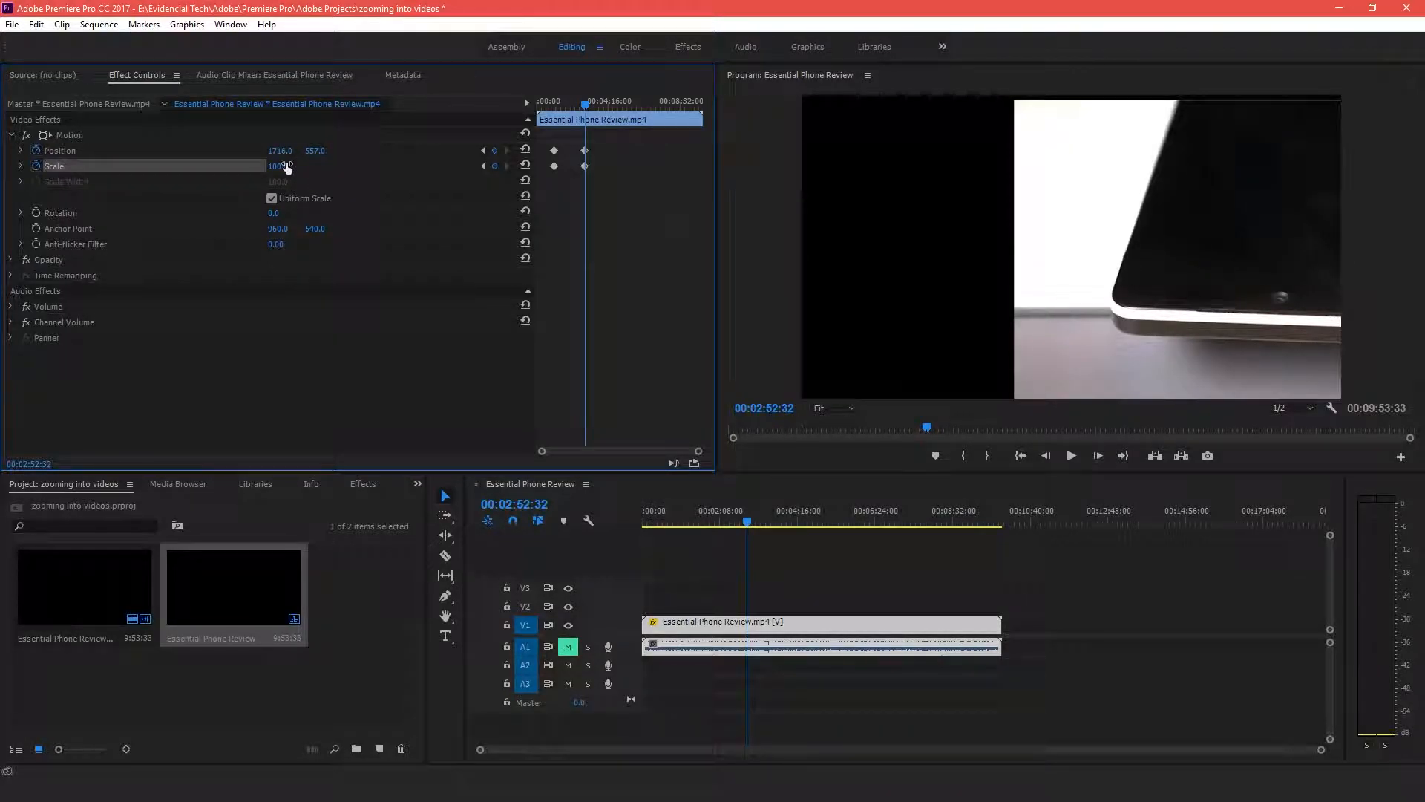
pyautogui.click(280, 151)
pyautogui.write('960')
pyautogui.press('Return')
pyautogui.click(320, 150)
pyautogui.write('540')
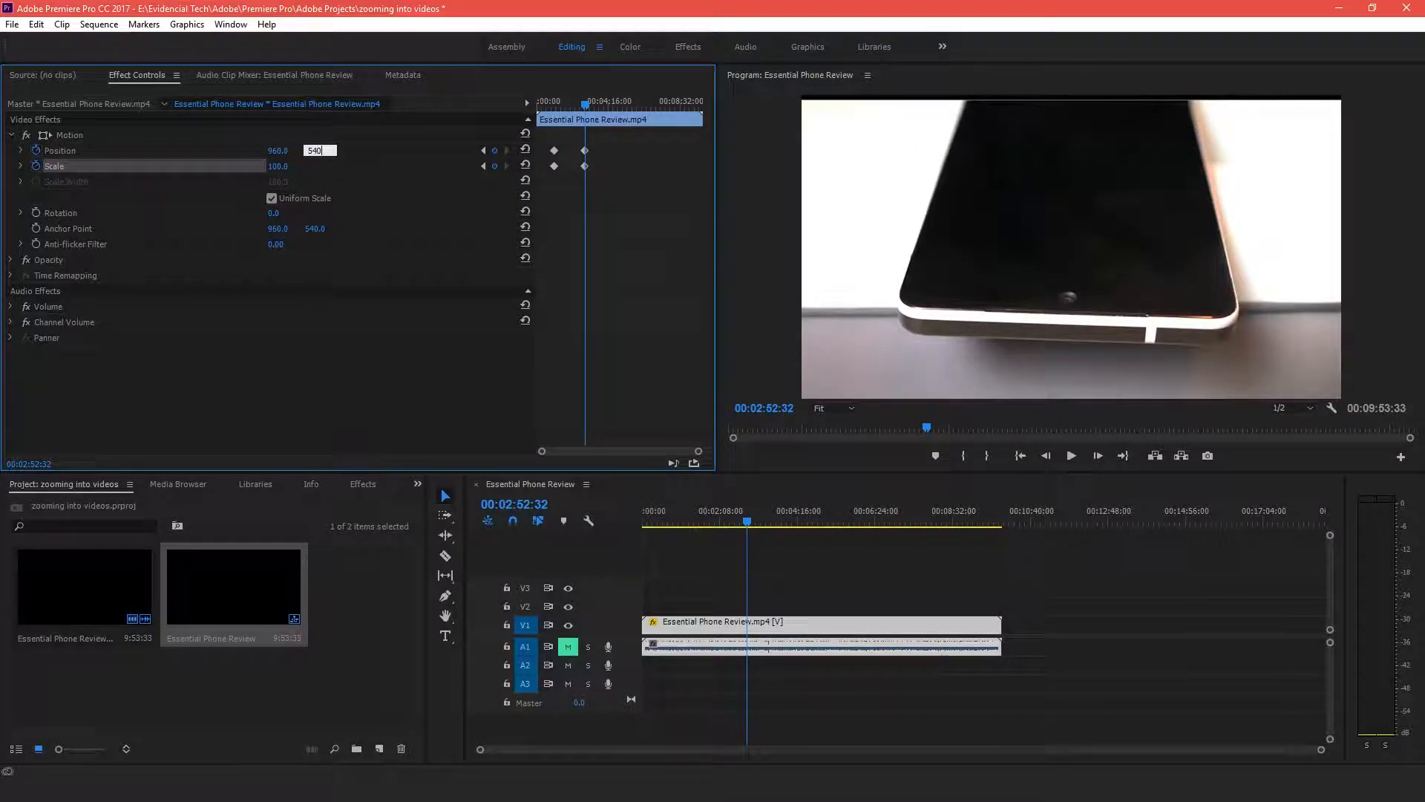
pyautogui.press('Return')
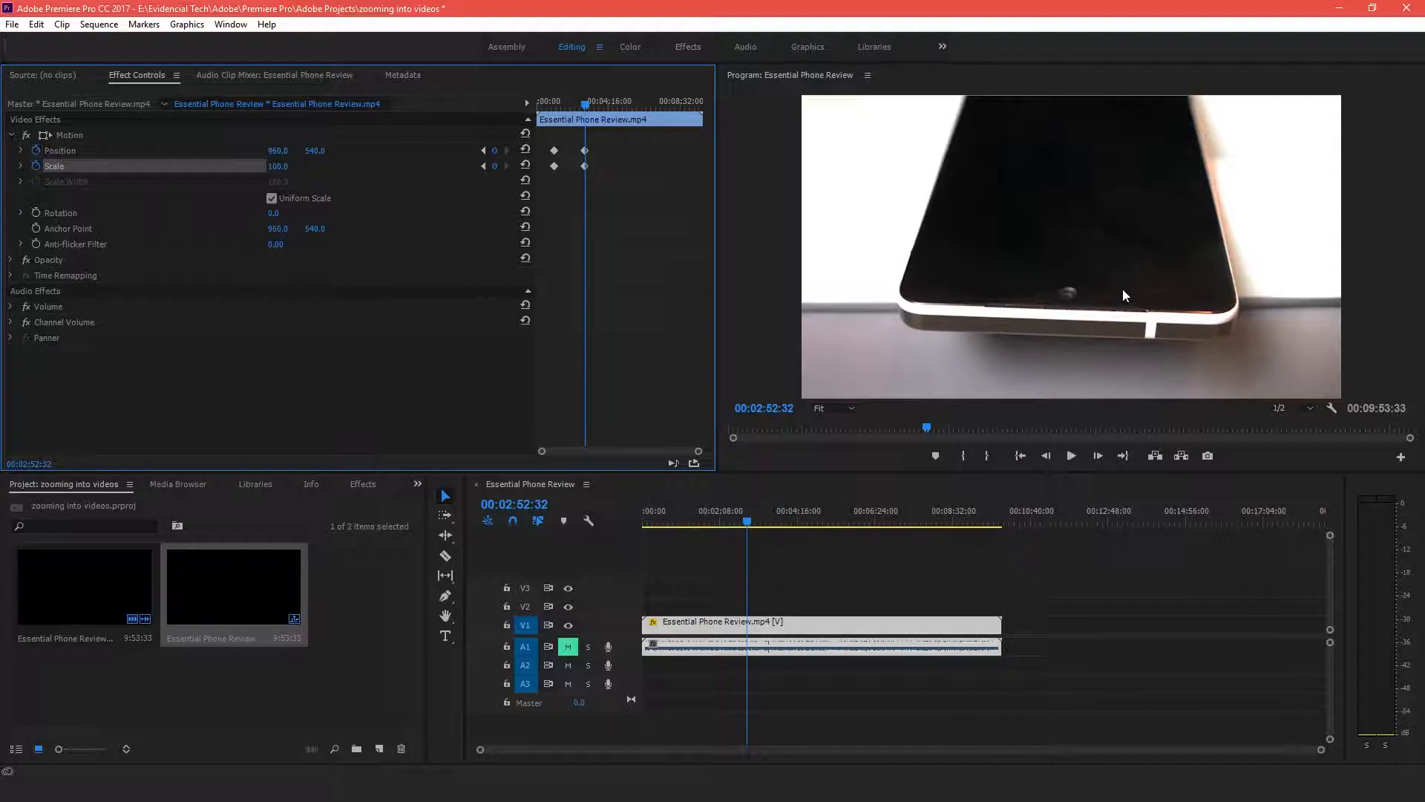
# Scrub the timeline to review the zoom in and zoom out
pyautogui.moveTo(747, 524); pyautogui.dragTo(692, 515)
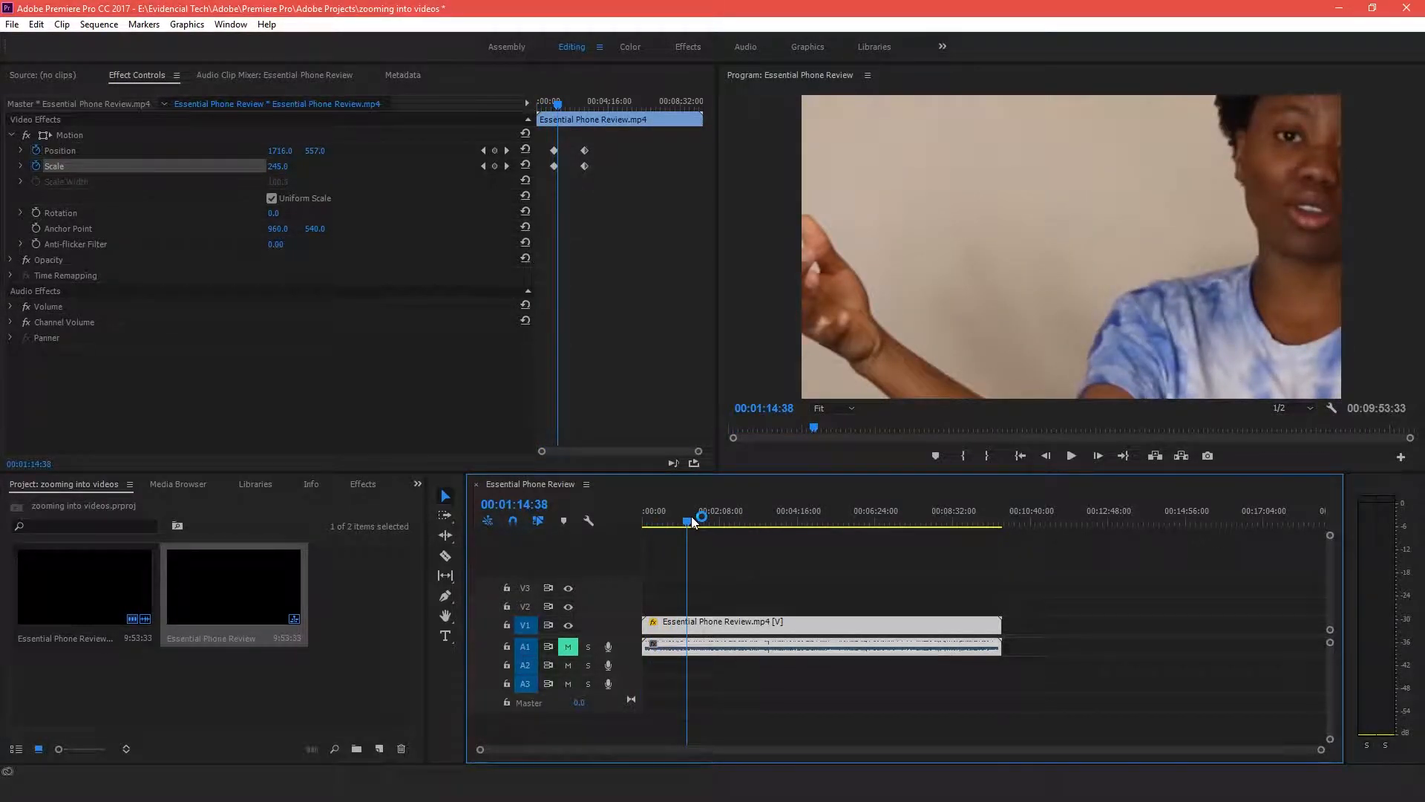
pyautogui.moveTo(686, 515); pyautogui.dragTo(767, 517)
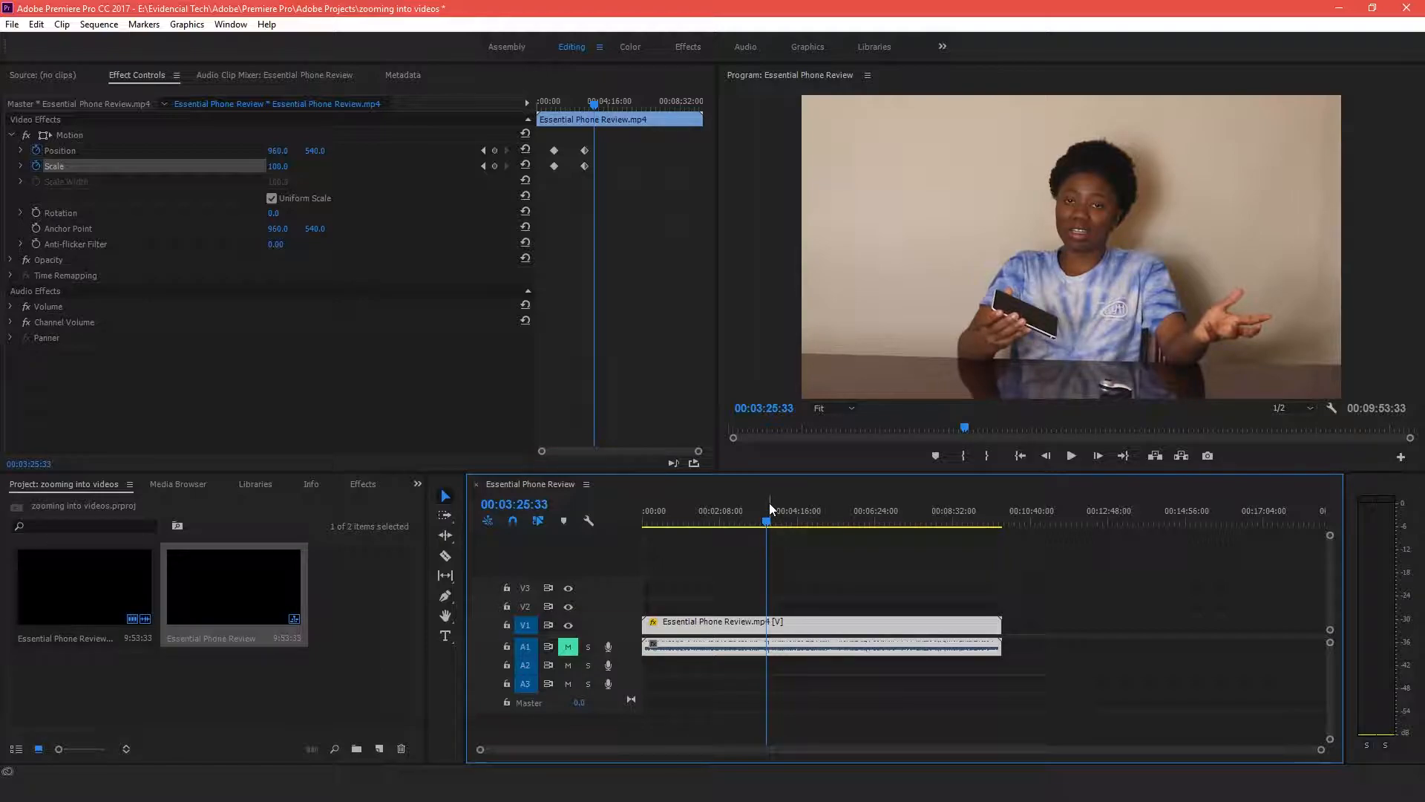
pyautogui.moveTo(770, 512); pyautogui.dragTo(703, 521)
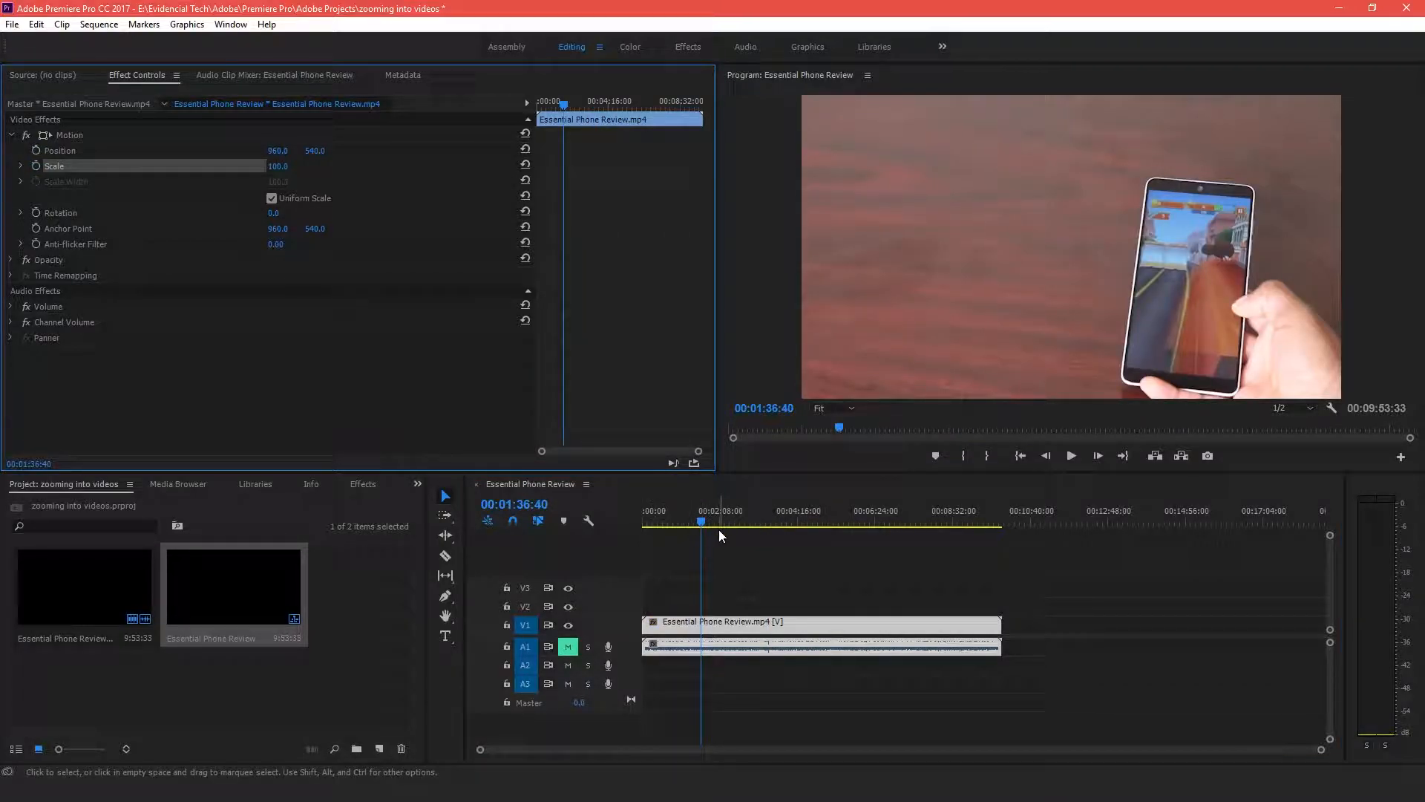
pyautogui.click(702, 517)
pyautogui.moveTo(750, 513); pyautogui.dragTo(687, 493)
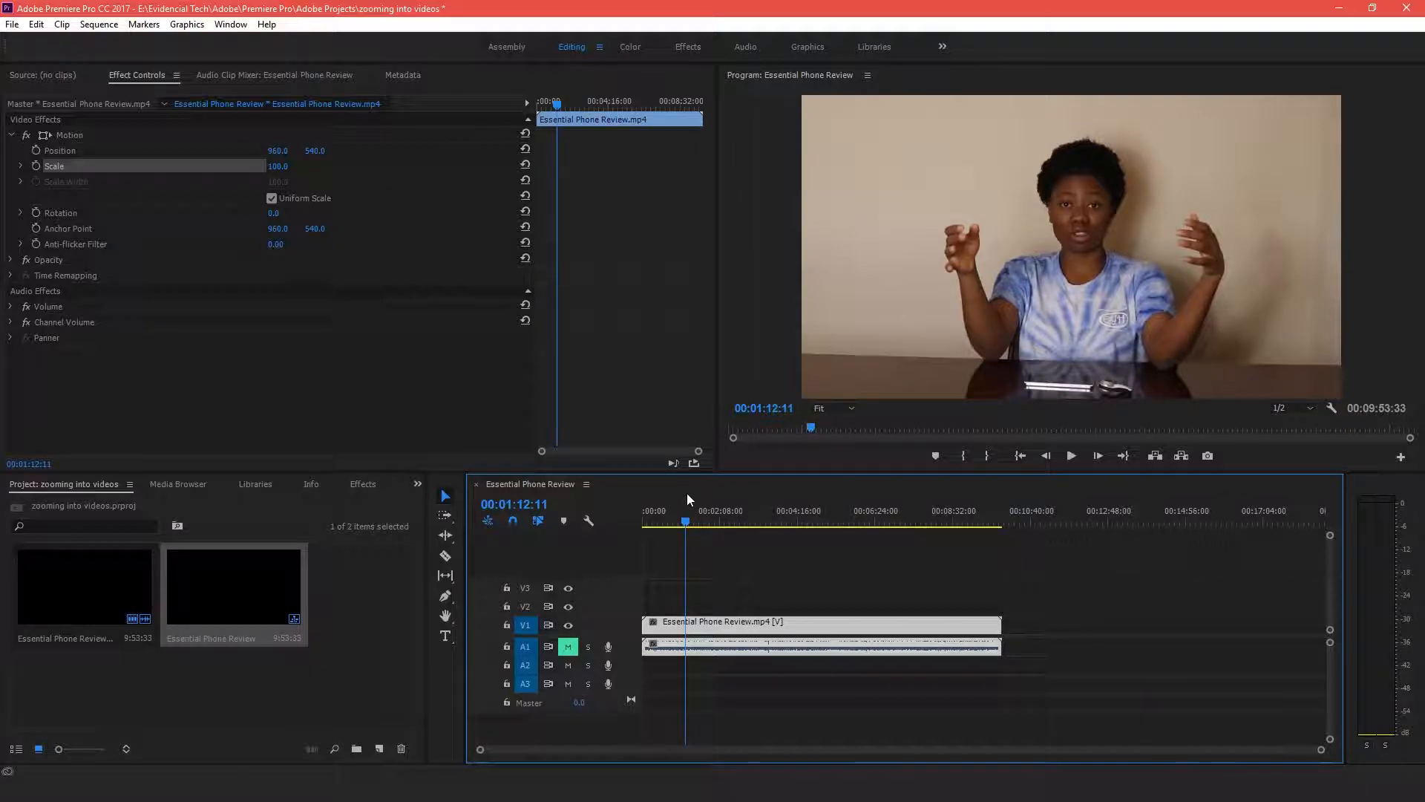
# Turn on keyframe animation for Position and Scale at 00:01:12:11
pyautogui.click(35, 150)
pyautogui.click(36, 165)
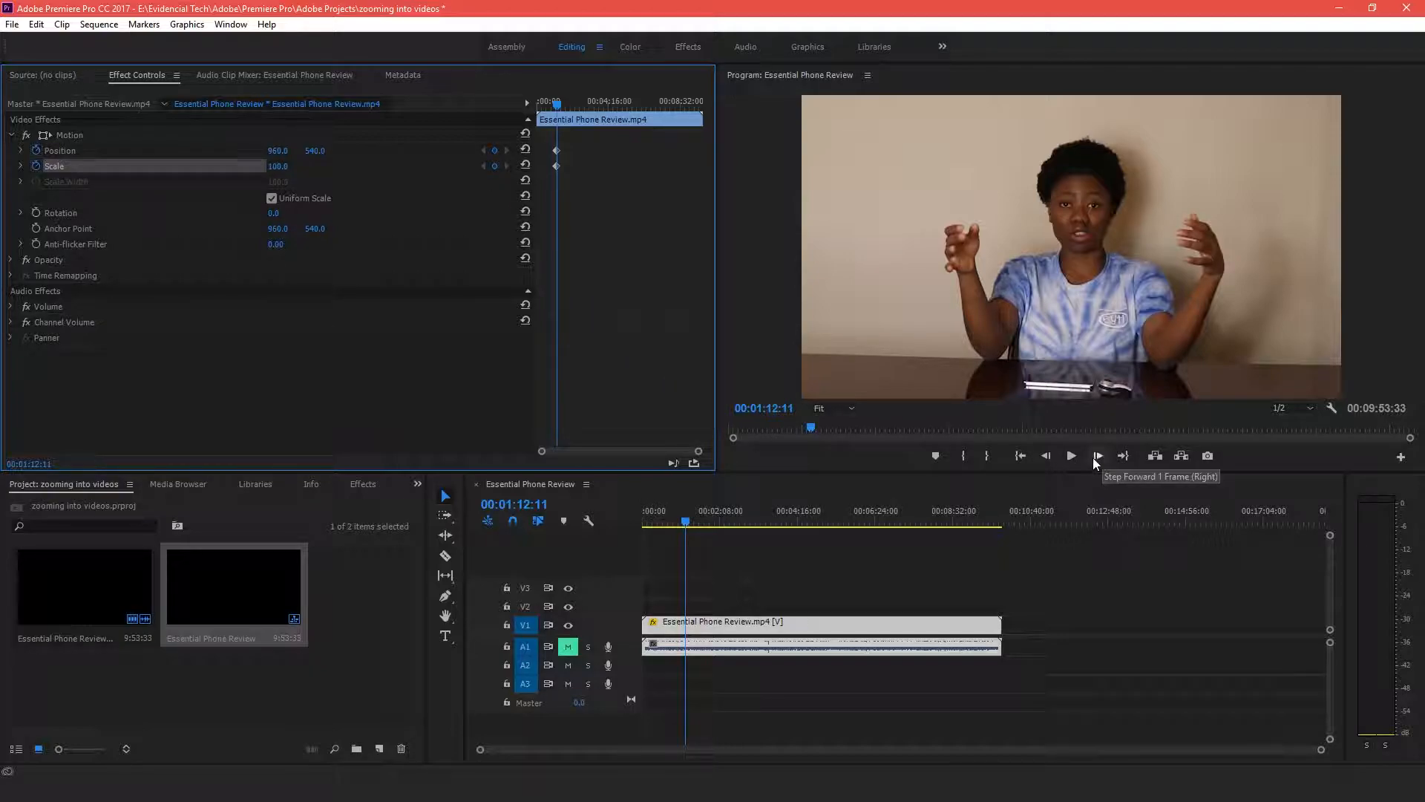
# Move the playhead to 00:03:46:21 and set the Scale to 145 for a gradual zoom
pyautogui.click(684, 521)
pyautogui.moveTo(683, 521); pyautogui.dragTo(779, 524)
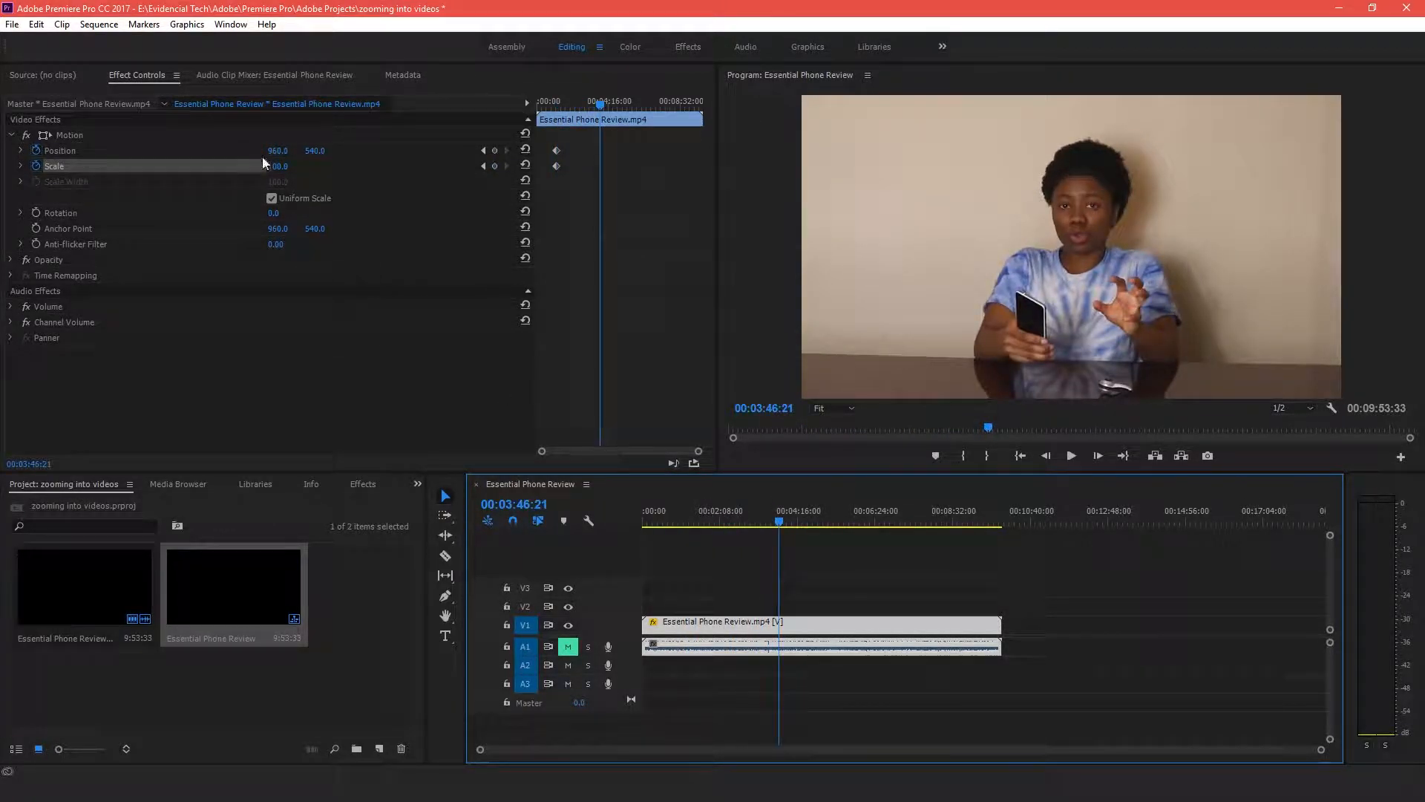
pyautogui.click(282, 166)
pyautogui.write('145')
pyautogui.press('Return')
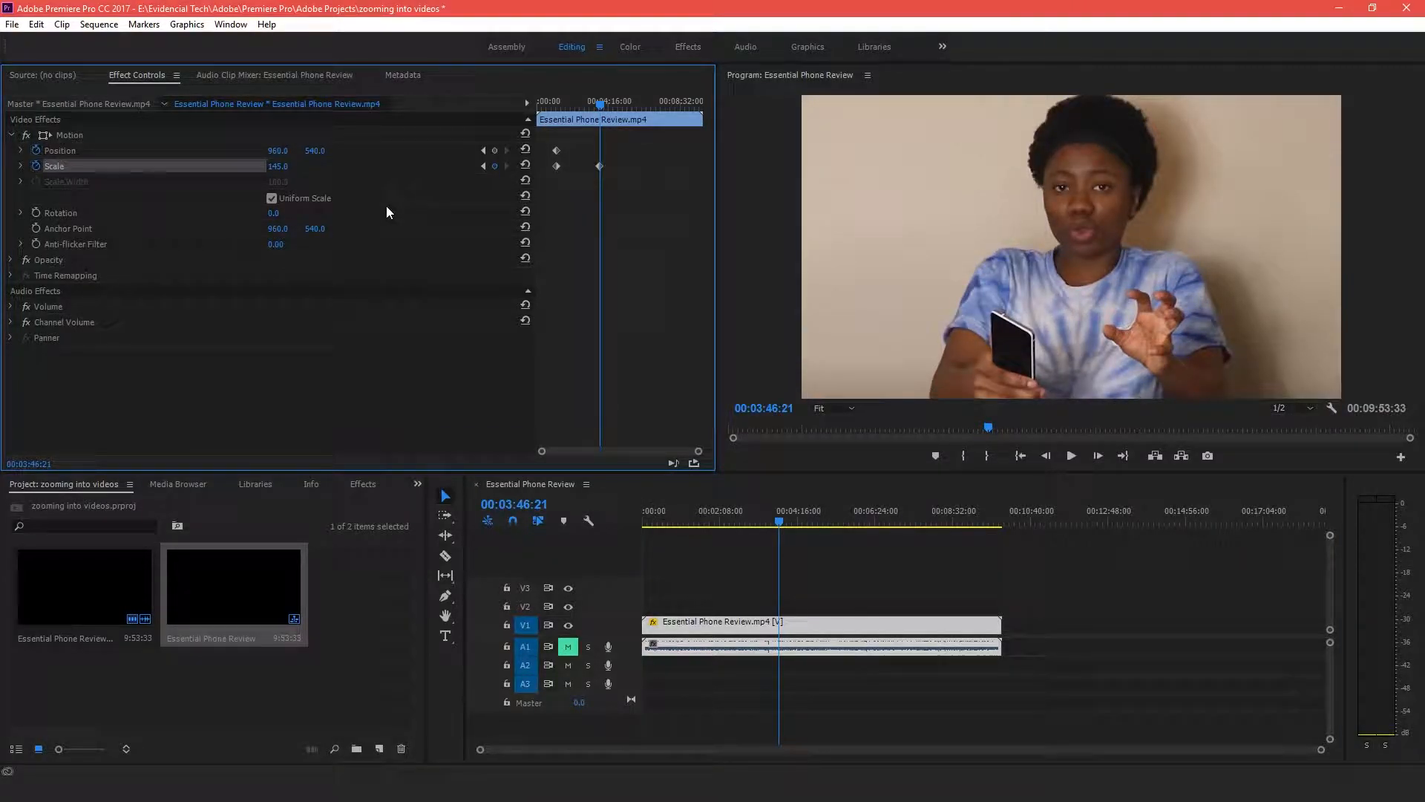
# Scrub the timeline to review the gradual zoom-in
pyautogui.moveTo(784, 518); pyautogui.dragTo(684, 520)
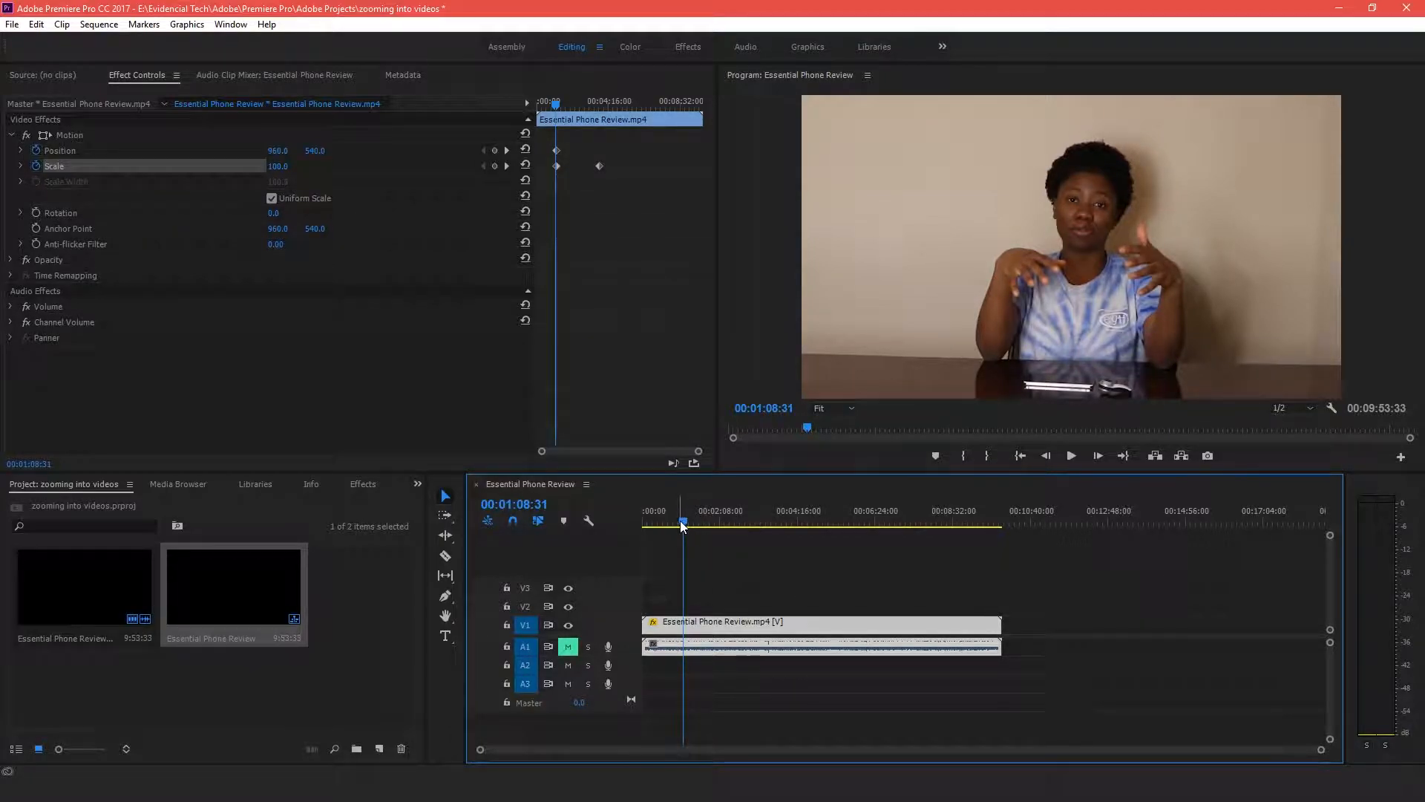
pyautogui.moveTo(681, 521); pyautogui.dragTo(766, 517)
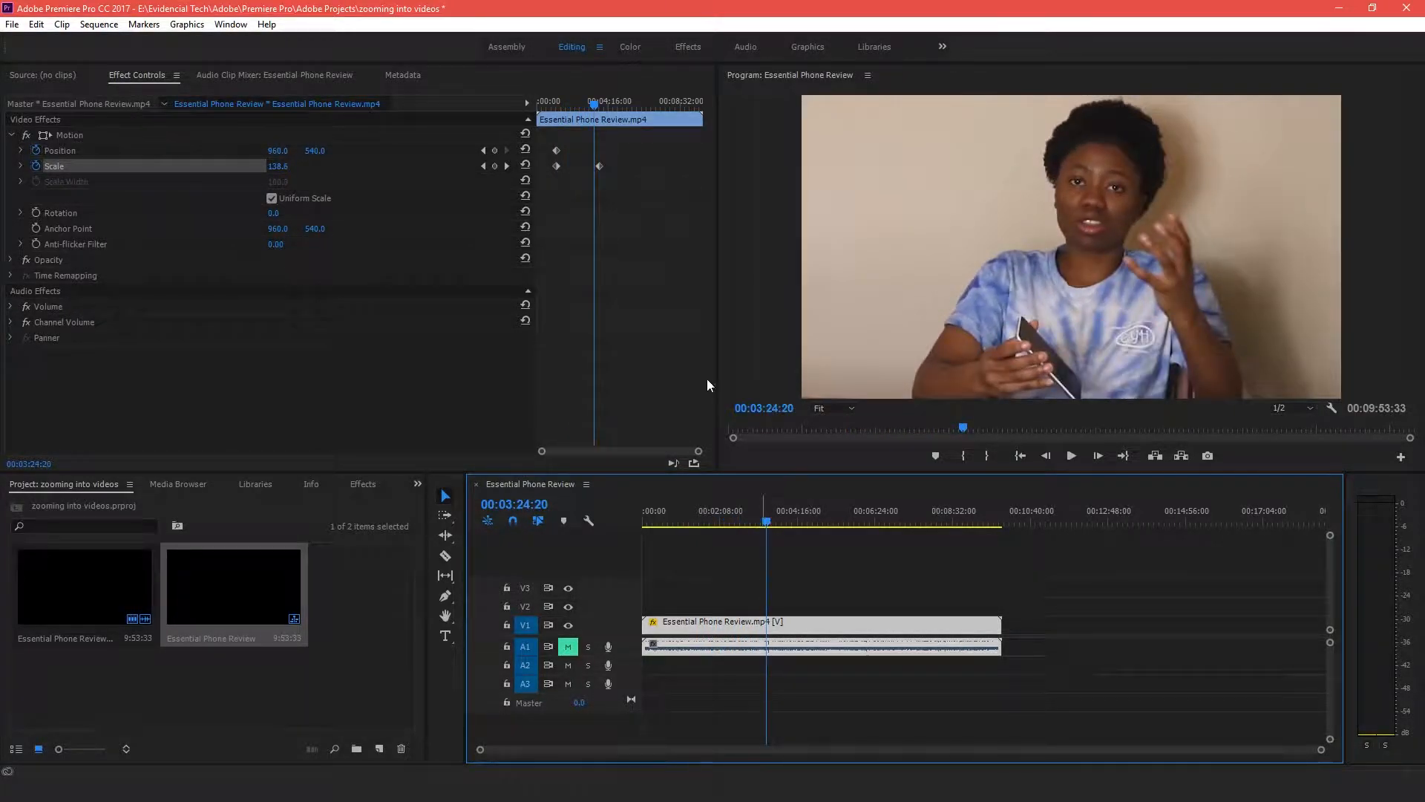
pyautogui.moveTo(765, 525); pyautogui.dragTo(784, 520)
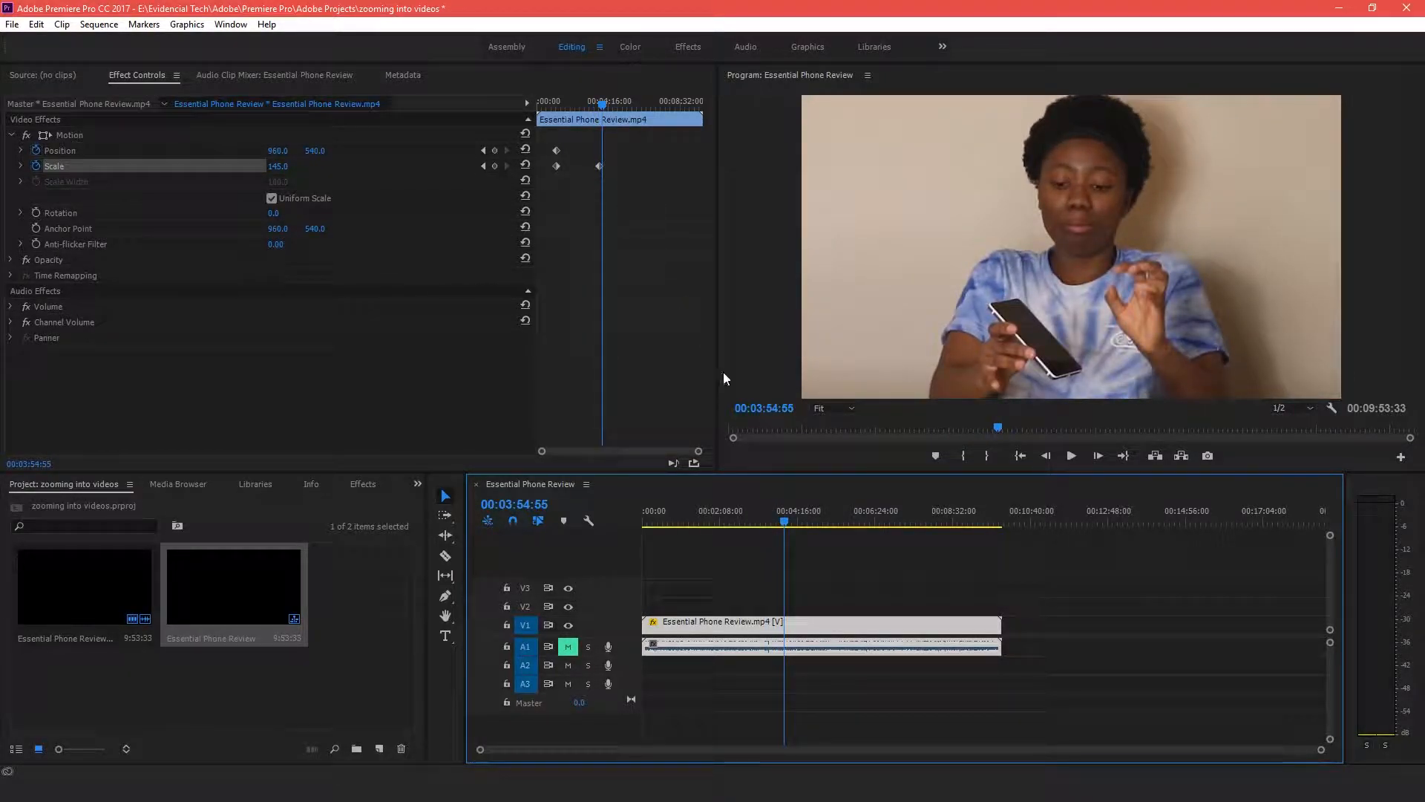
pyautogui.moveTo(787, 521)
pyautogui.mouseDown()
pyautogui.moveTo(822, 516)
pyautogui.moveTo(776, 514)
pyautogui.mouseUp()
# Jump to the Scale keyframe, step one frame forward and add a Position keyframe
pyautogui.click(506, 166)
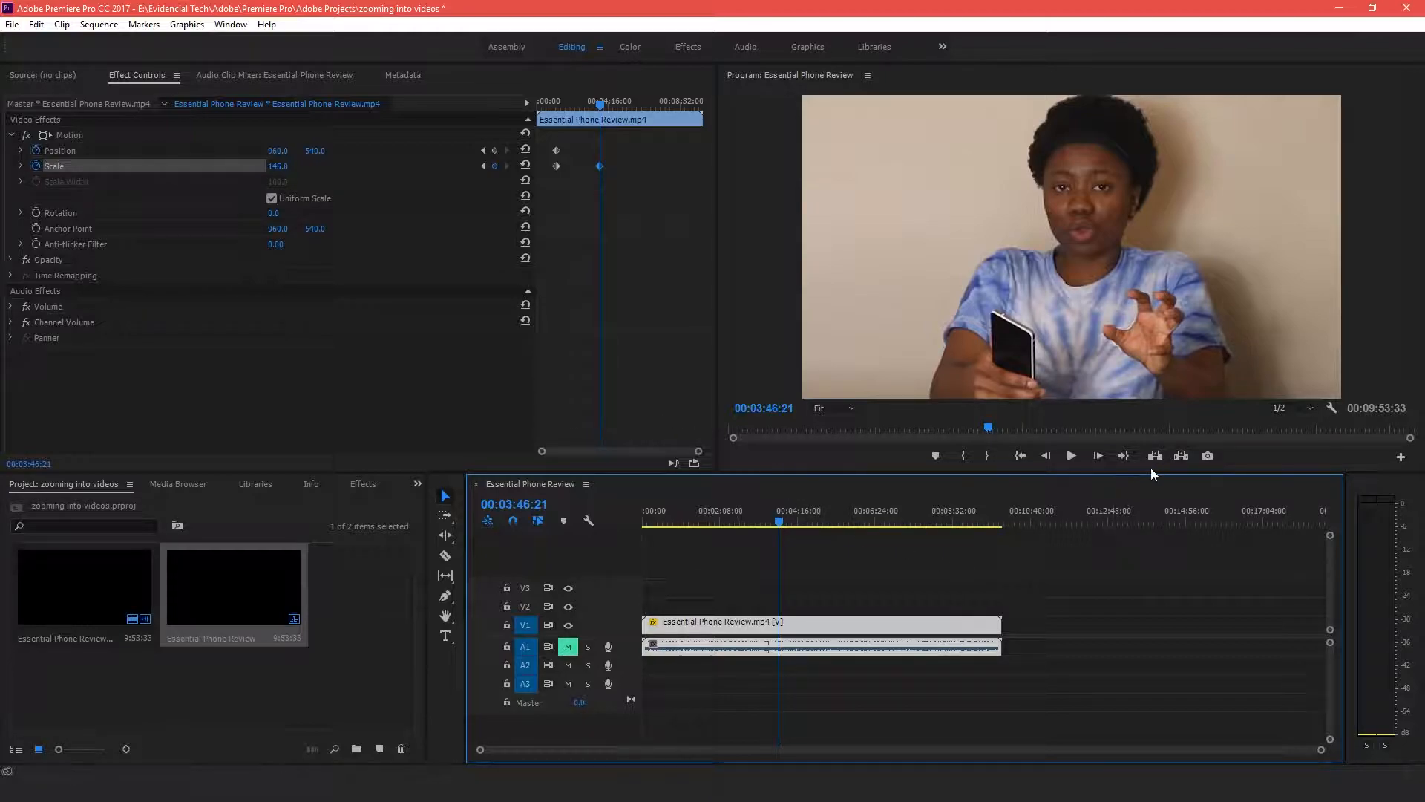
pyautogui.click(1100, 456)
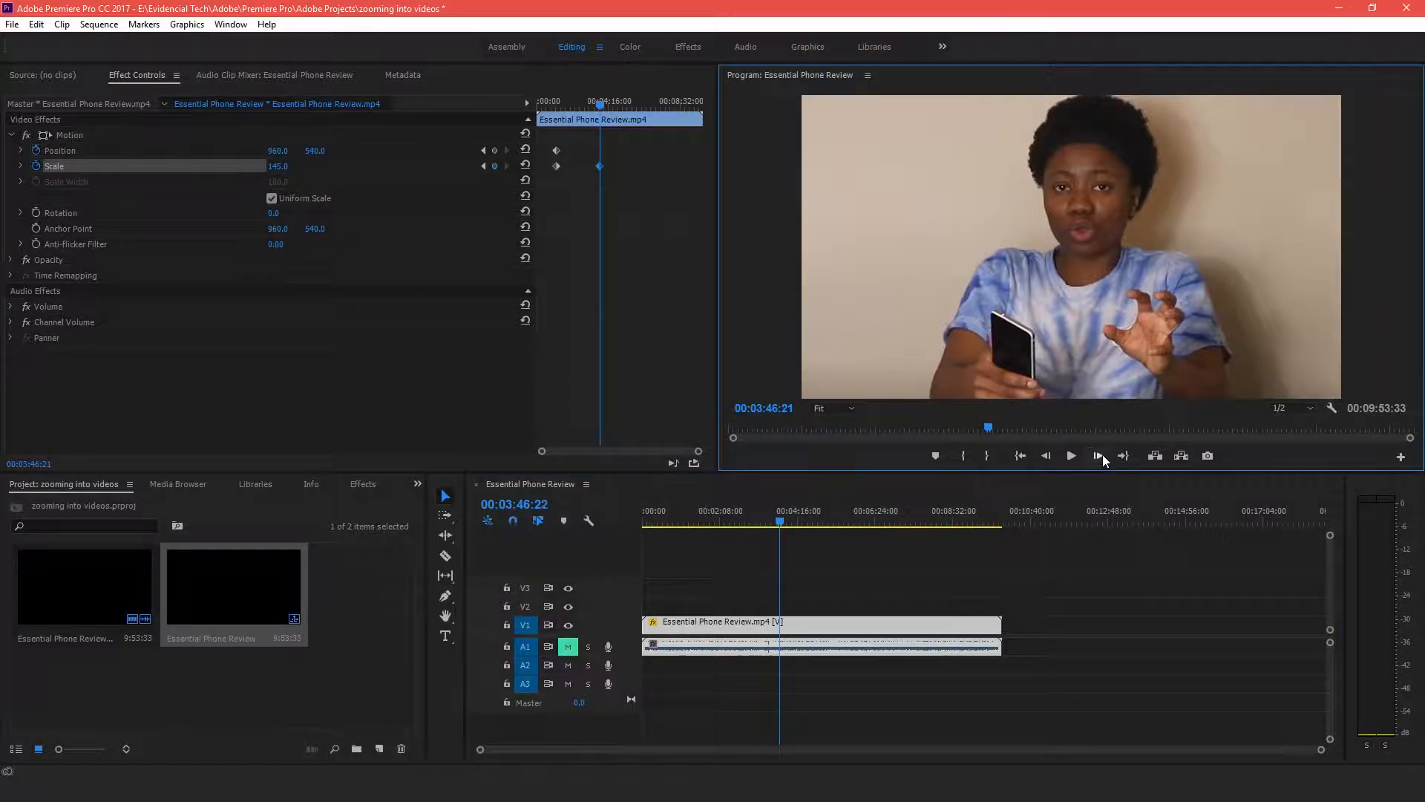
pyautogui.click(499, 150)
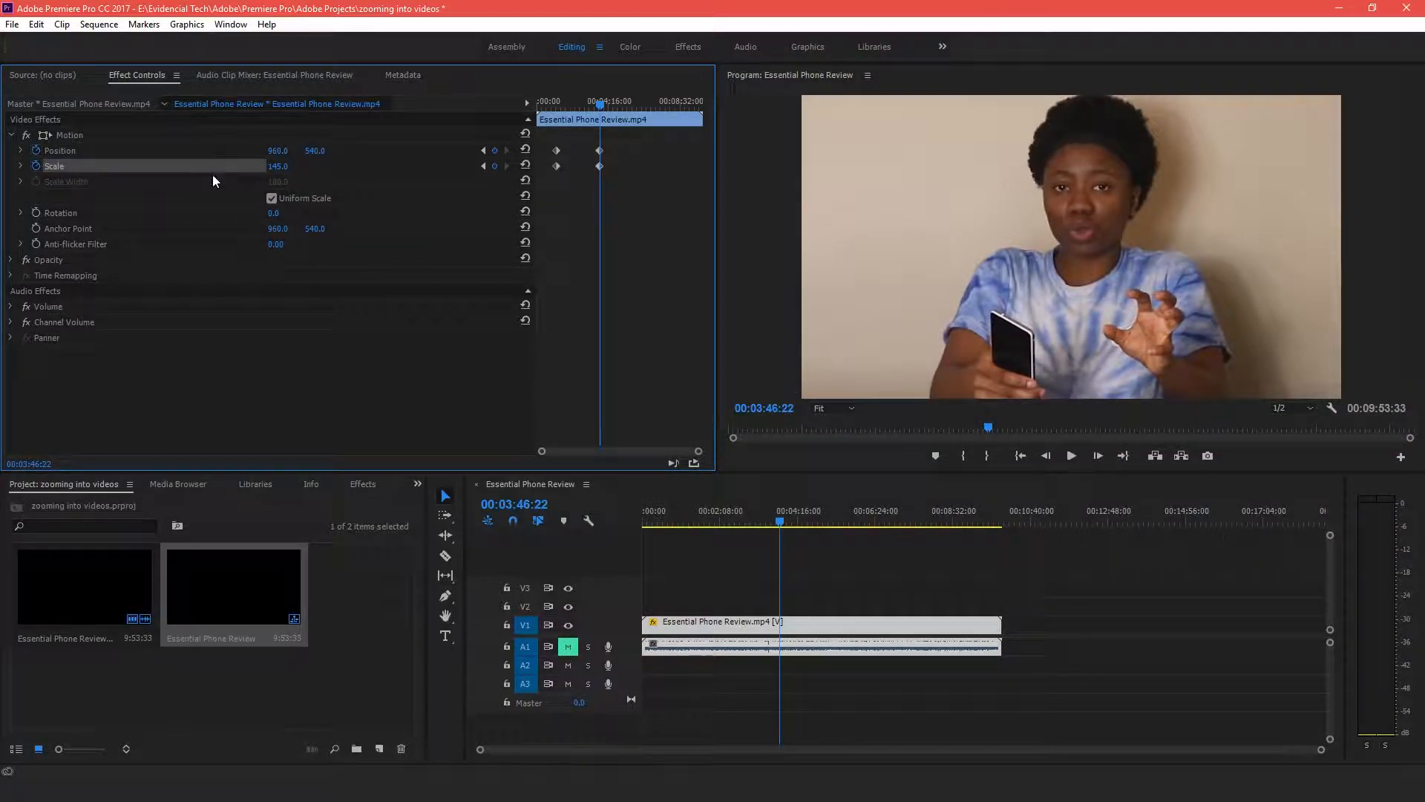
# At 00:05:40:09, add Position and Scale keyframes, set the Scale to 100 to zoom back out, and scrub to review
pyautogui.moveTo(784, 522); pyautogui.dragTo(850, 508)
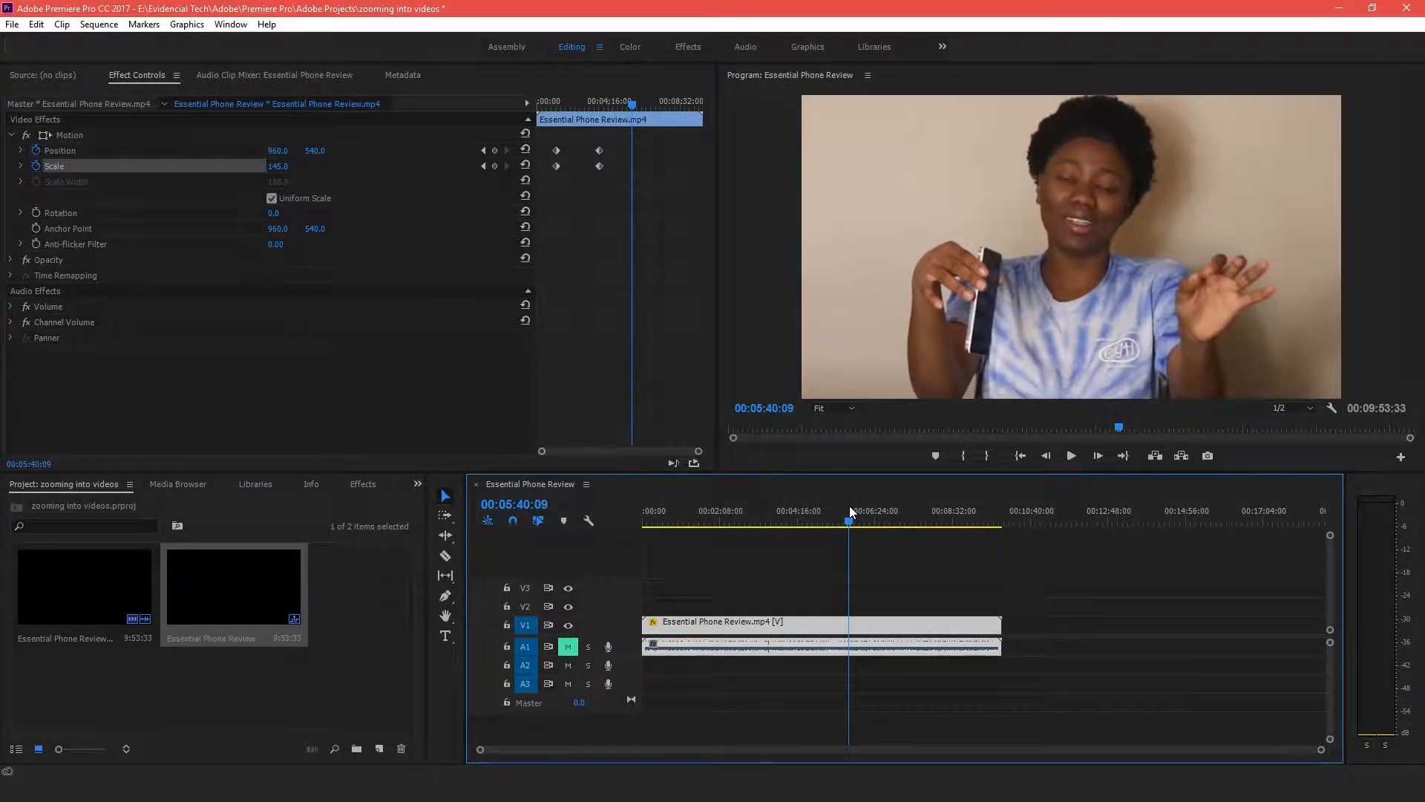
pyautogui.click(496, 151)
pyautogui.click(495, 165)
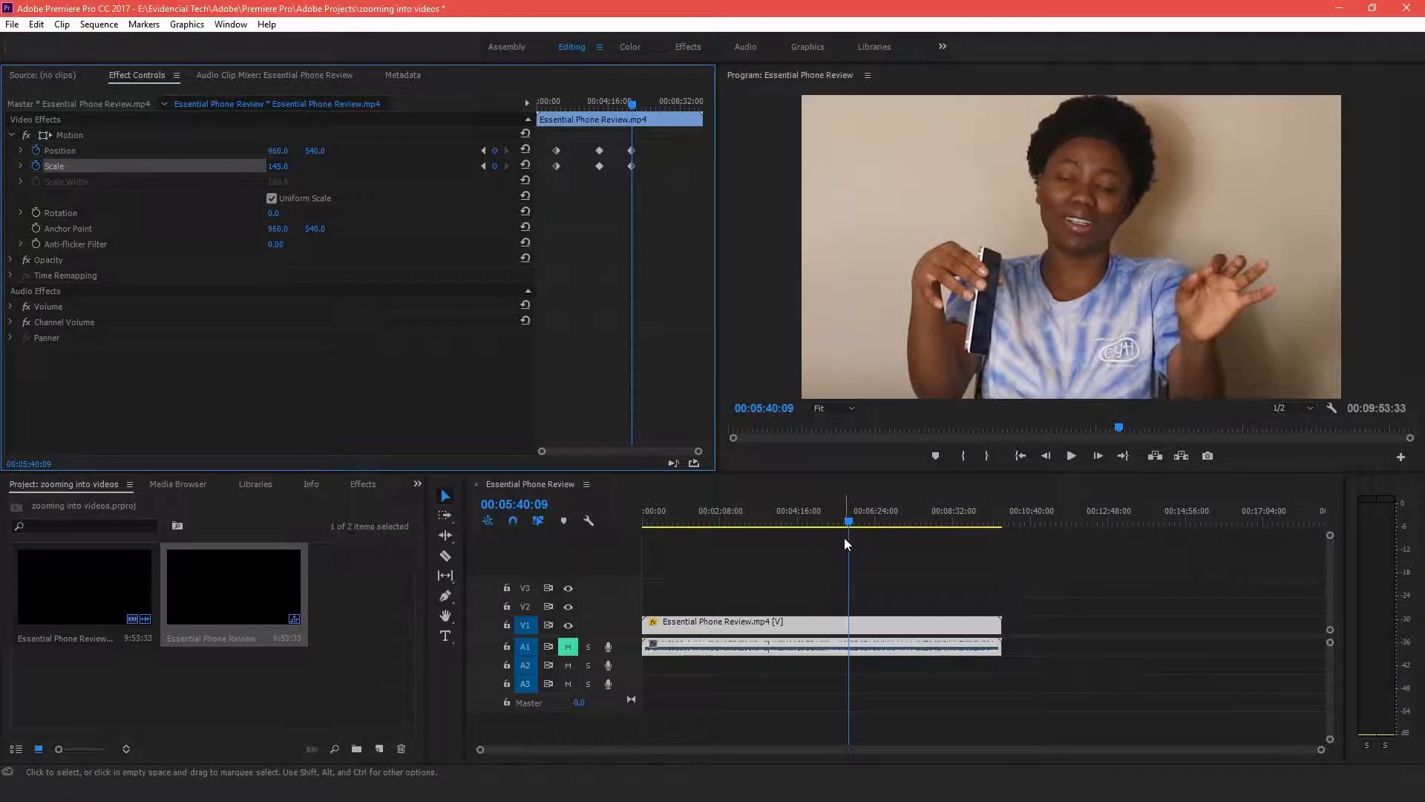
pyautogui.click(279, 167)
pyautogui.write('100')
pyautogui.press('Return')
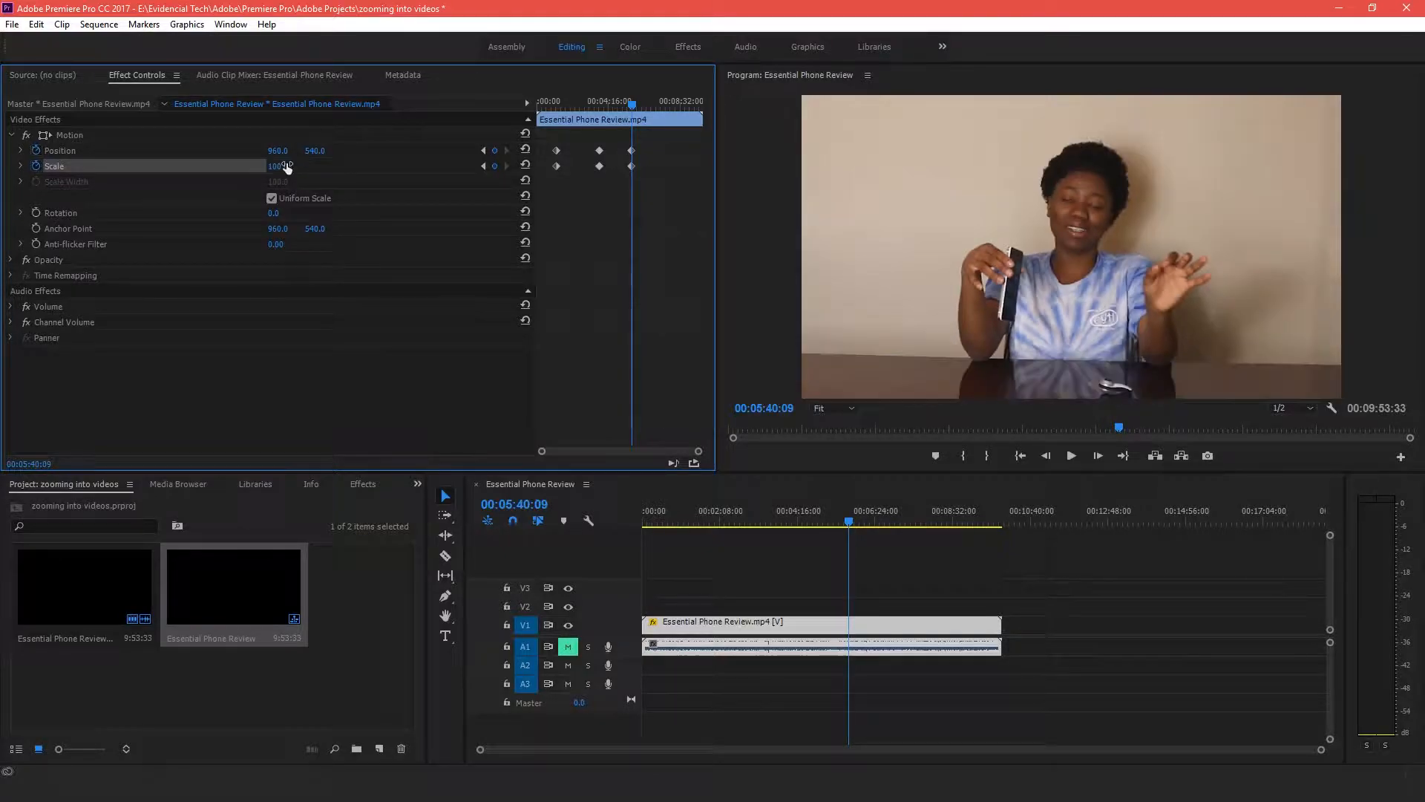
pyautogui.moveTo(859, 528); pyautogui.dragTo(777, 493)
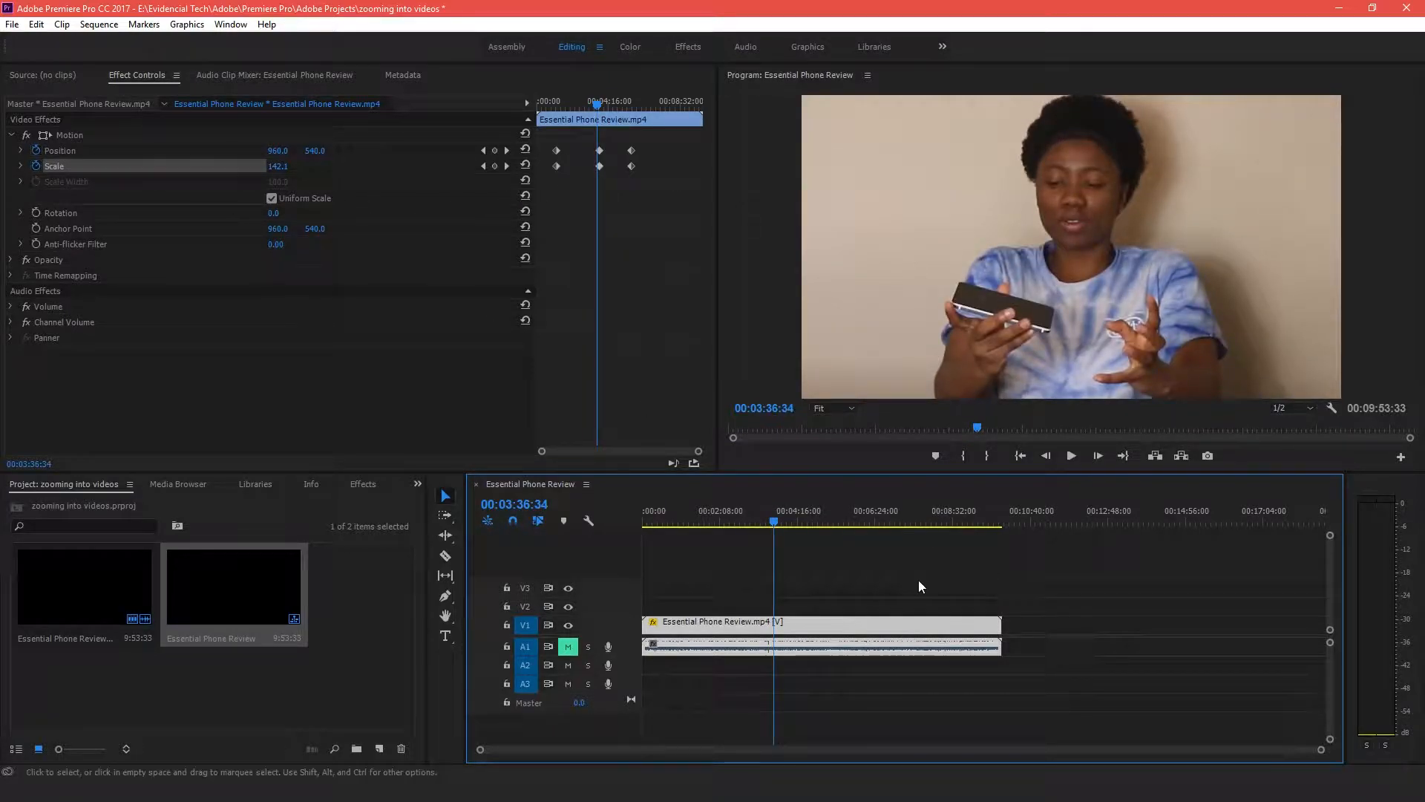
pyautogui.moveTo(773, 517); pyautogui.dragTo(883, 487)
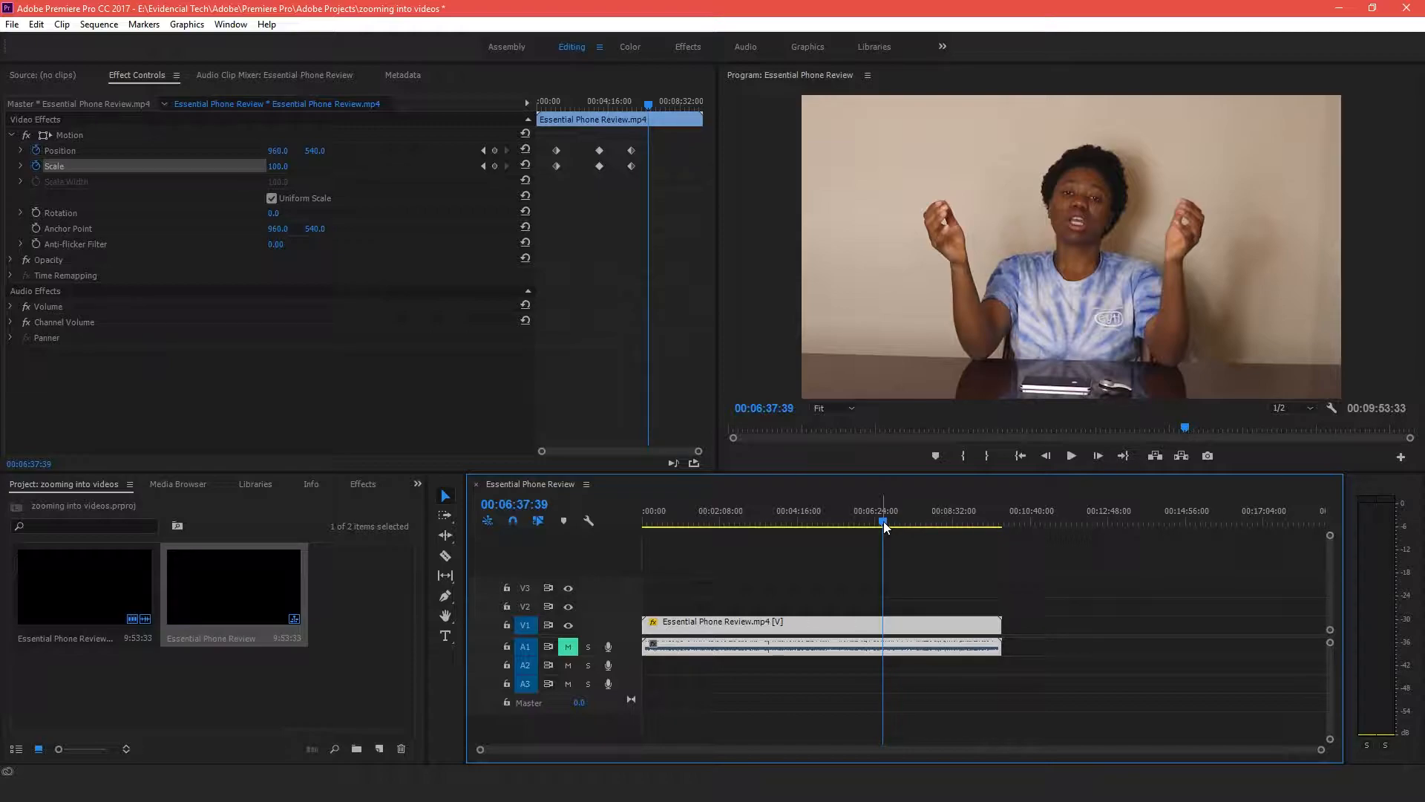
# Turn off animation for Scale and Position, confirming the deletion of all their keyframes
pyautogui.click(35, 166)
pyautogui.click(757, 420)
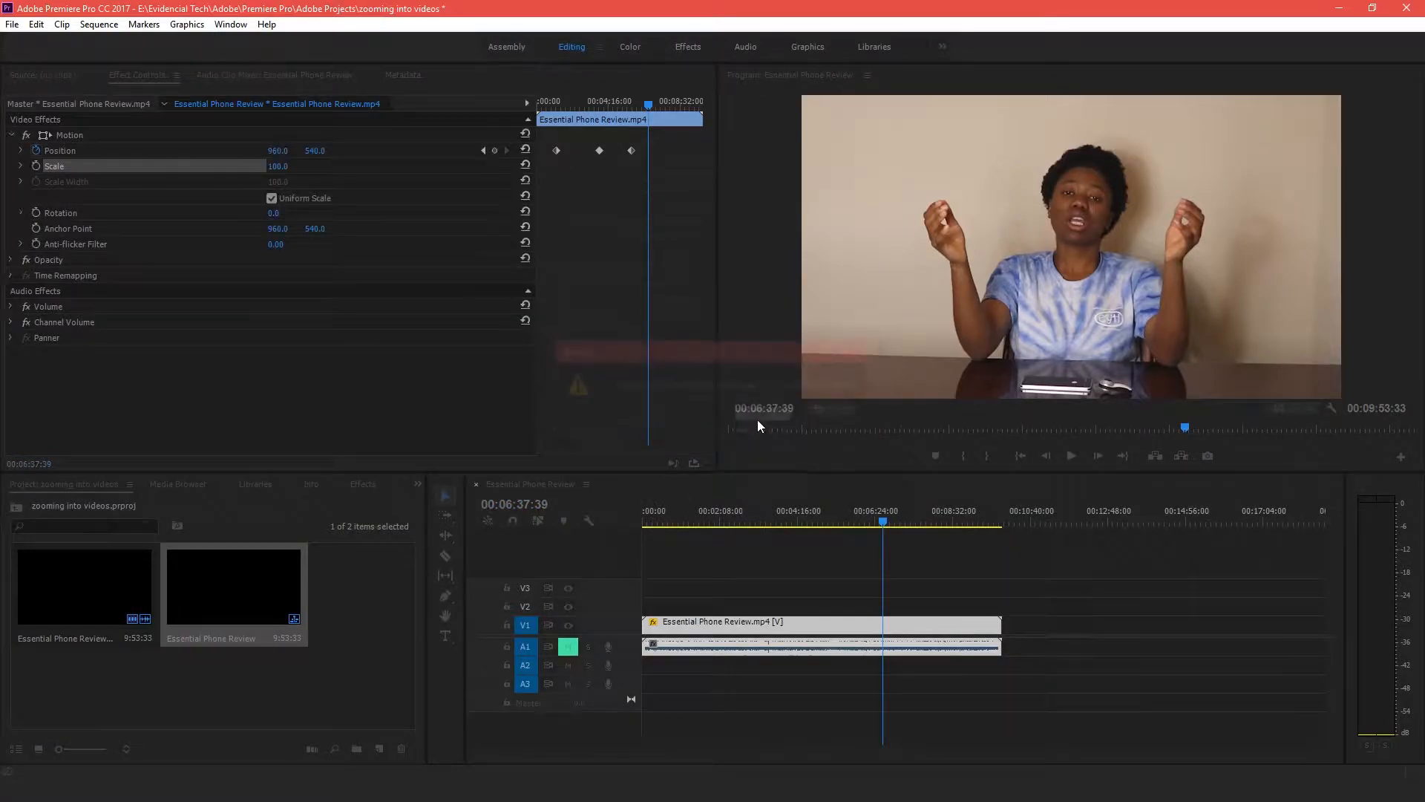
pyautogui.click(35, 150)
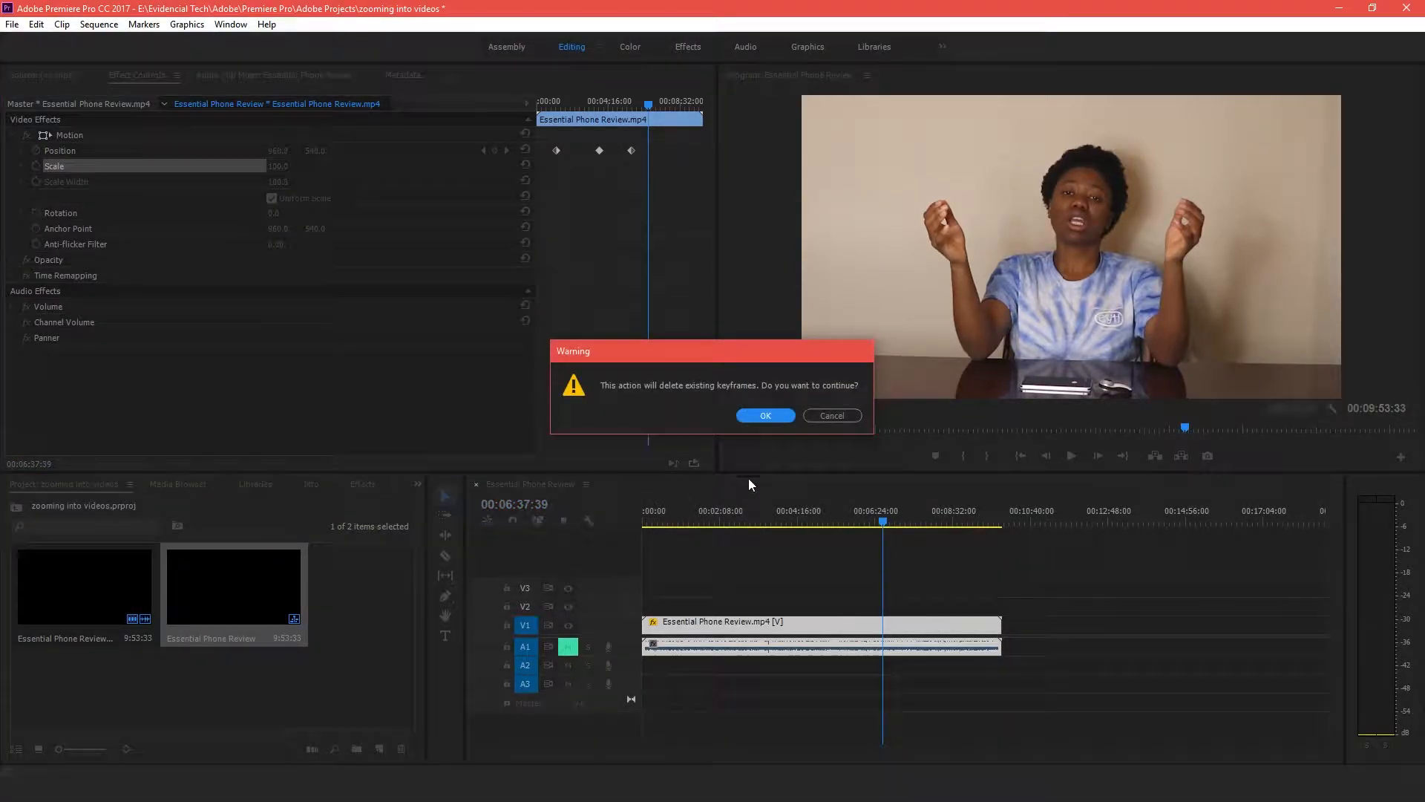
pyautogui.click(765, 416)
# Move the playhead to 00:01:42:47 and turn on keyframe animation for Position and Scale
pyautogui.click(705, 514)
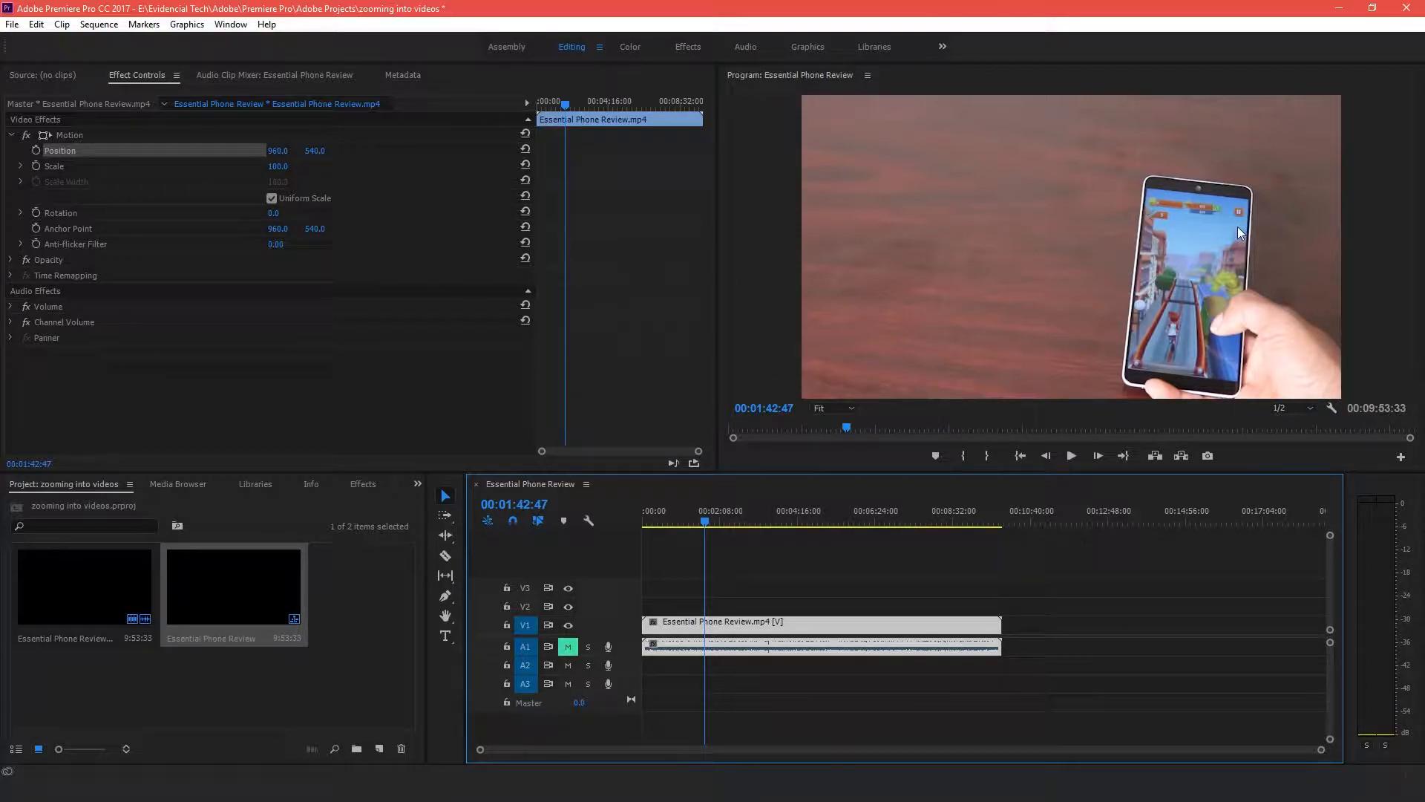
pyautogui.click(35, 150)
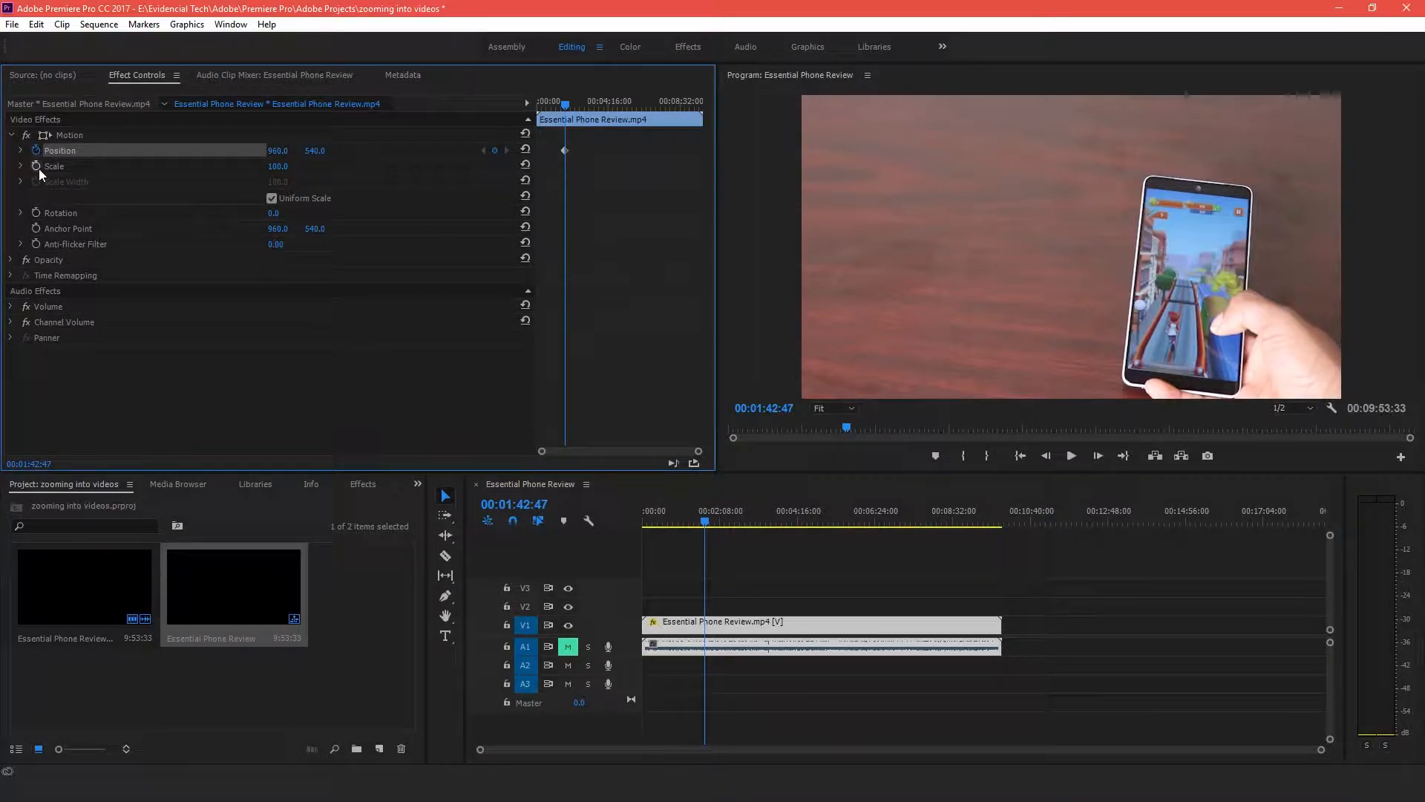
pyautogui.click(36, 166)
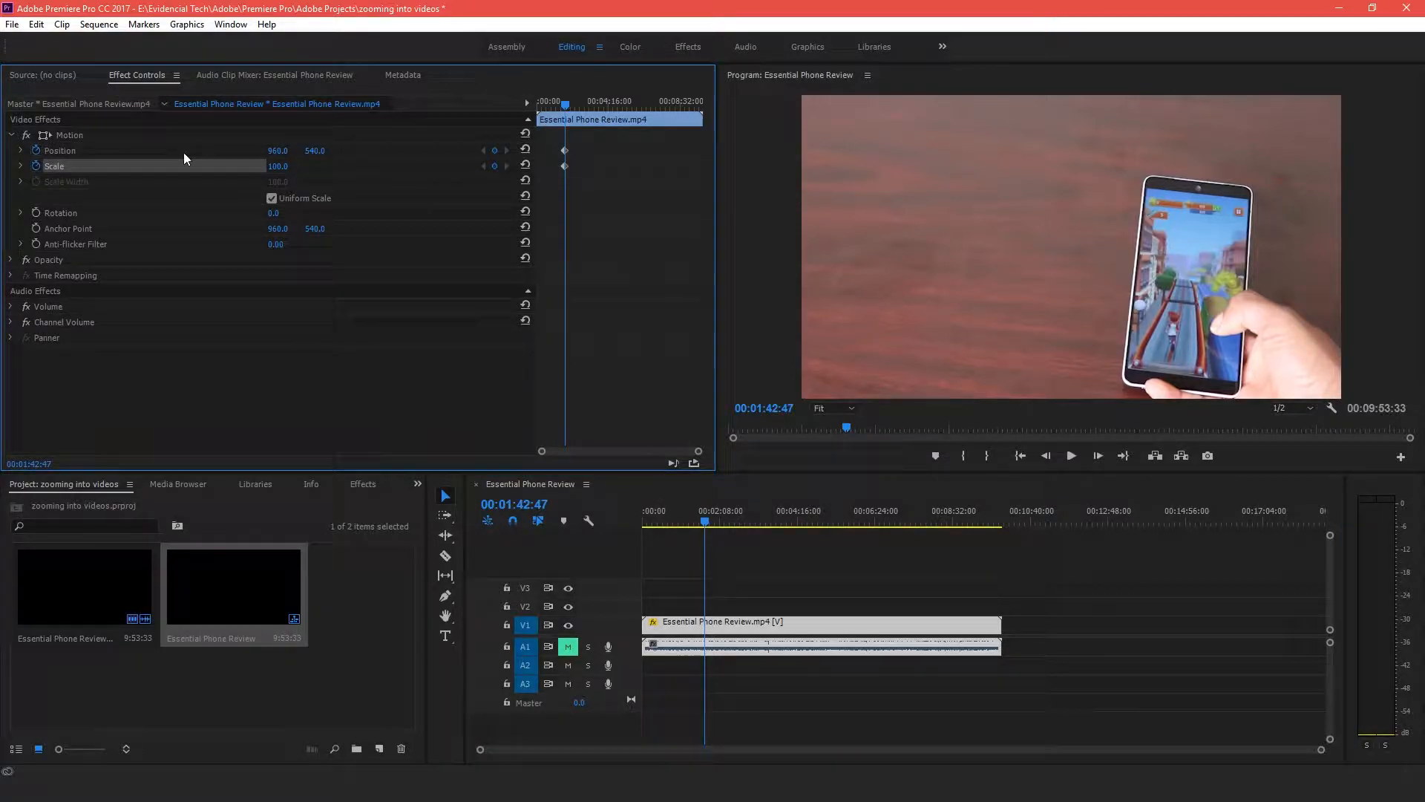
# Step one frame forward, add Scale and Position keyframes and set the Scale to 145 for an instant zoom-in
pyautogui.click(1104, 457)
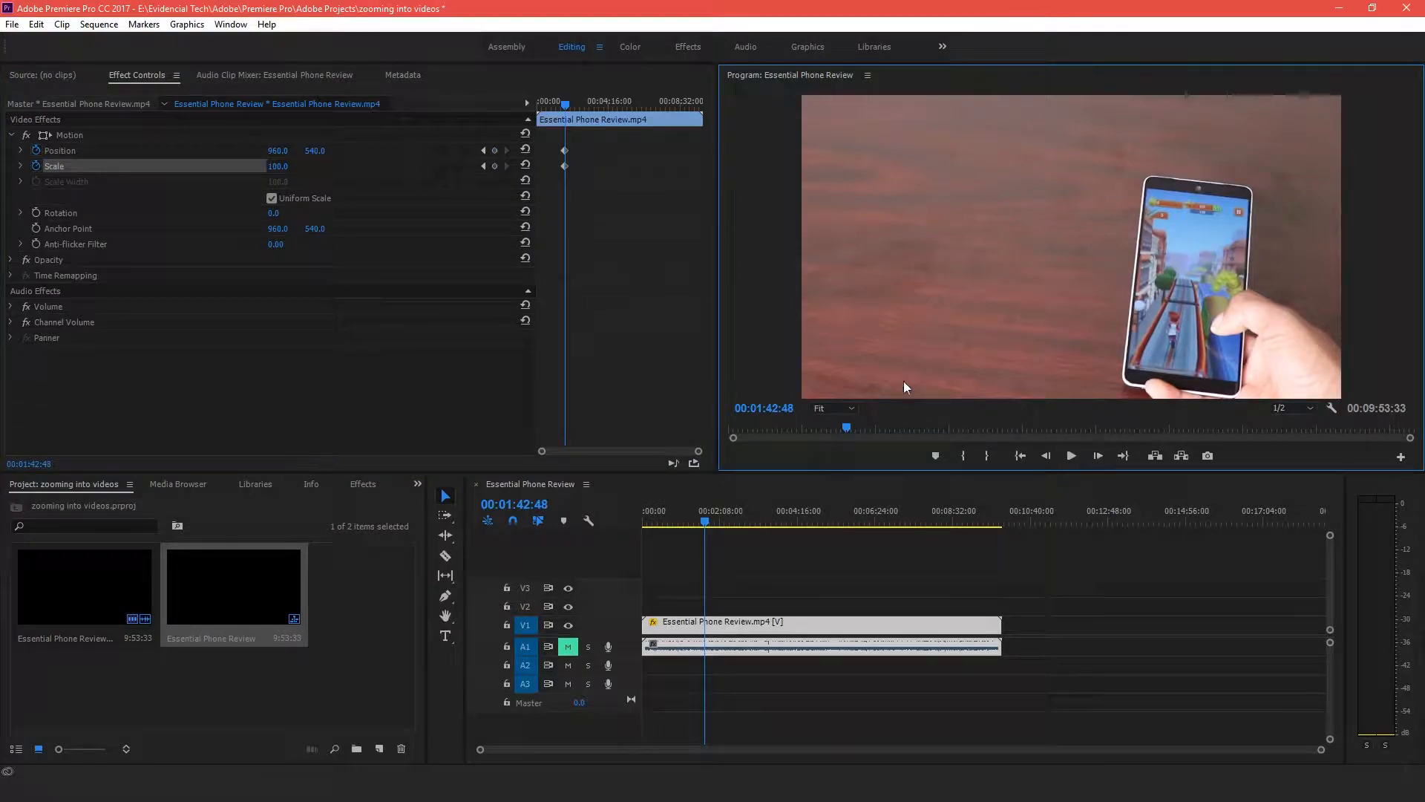
pyautogui.click(498, 166)
pyautogui.click(498, 146)
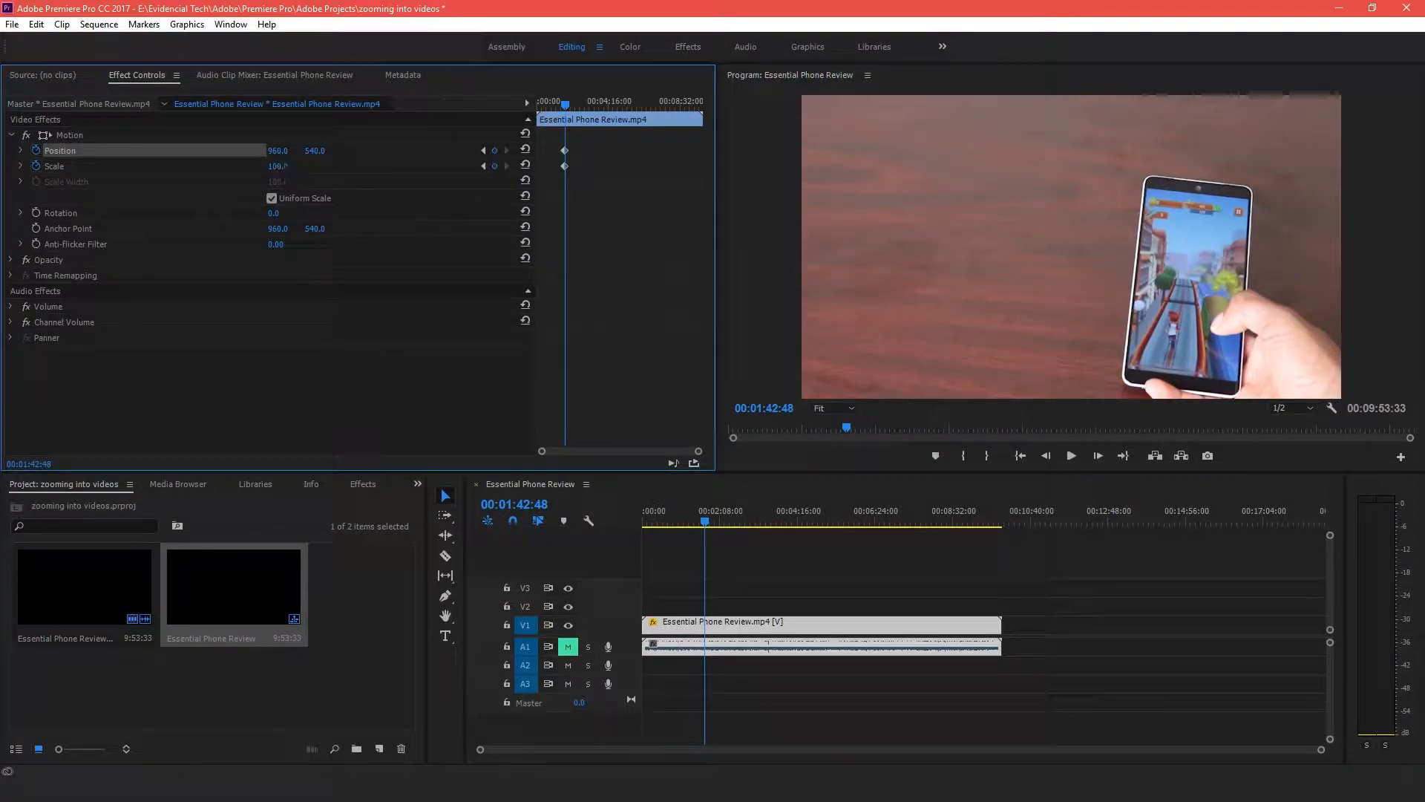
pyautogui.click(281, 166)
pyautogui.write('145')
pyautogui.press('Return')
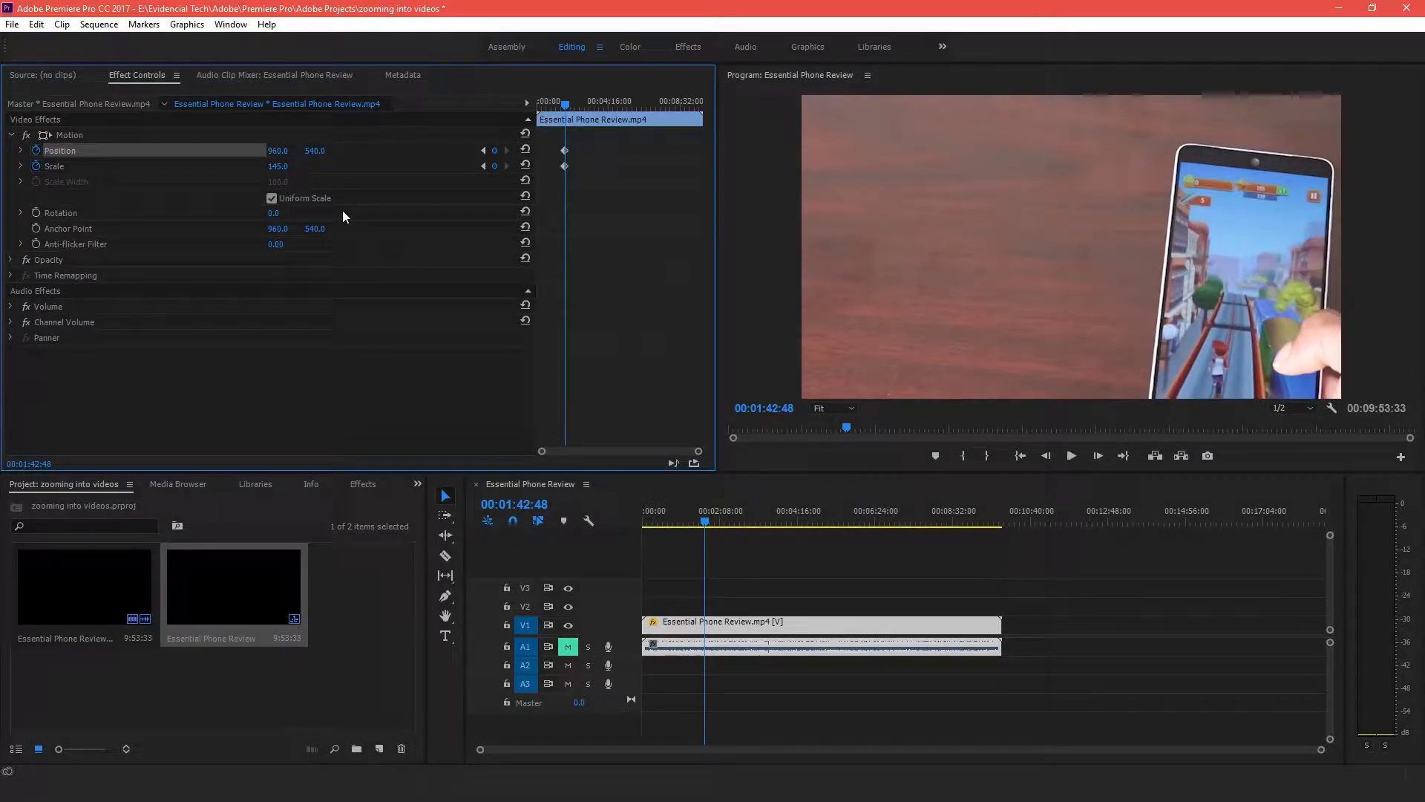
# Move the playhead to 00:04:30:24 and add Scale and Position keyframes to hold the zoom
pyautogui.moveTo(705, 522); pyautogui.dragTo(806, 511)
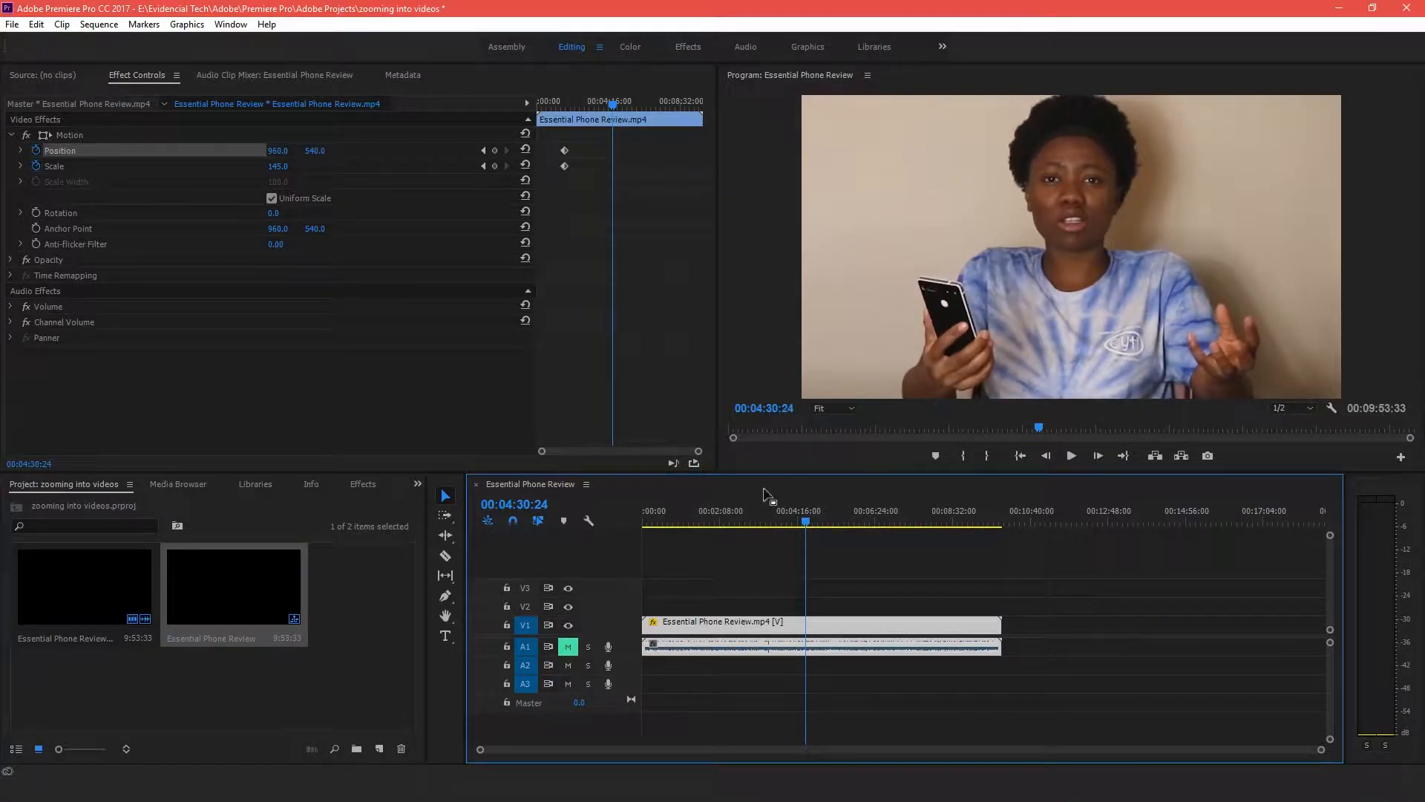
pyautogui.click(496, 166)
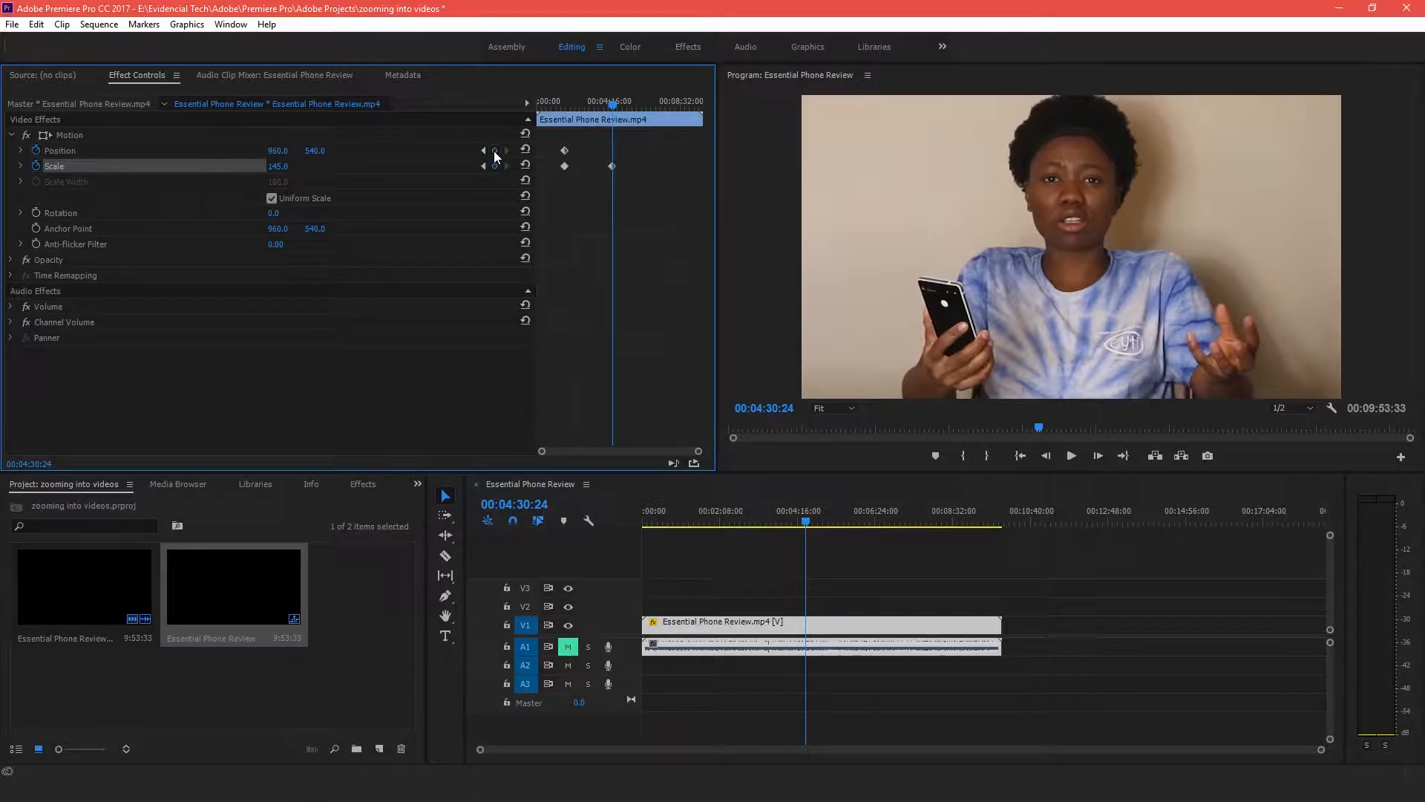
pyautogui.click(494, 150)
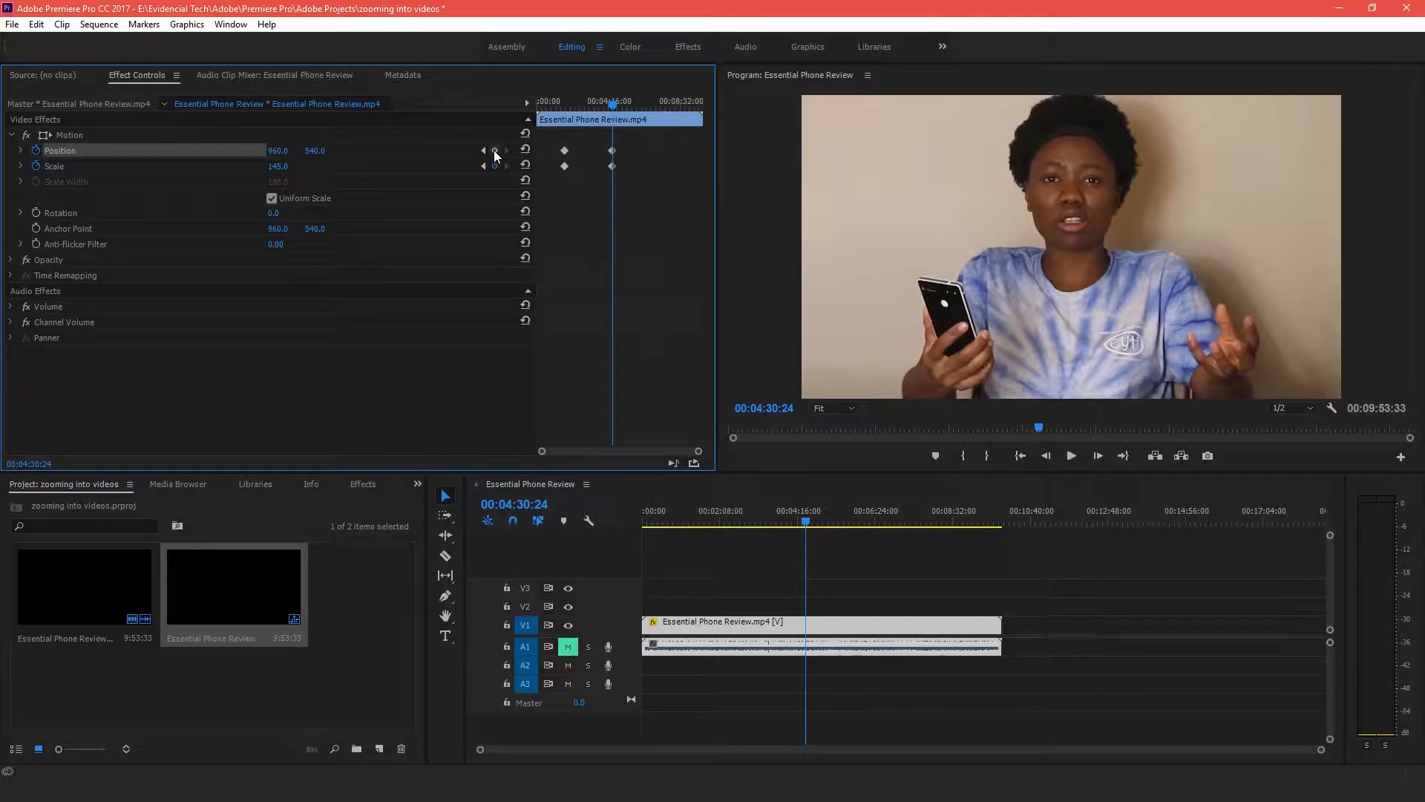
# Step one frame forward to 00:04:30:25 and set the Scale to 100 to cut back out
pyautogui.click(1099, 455)
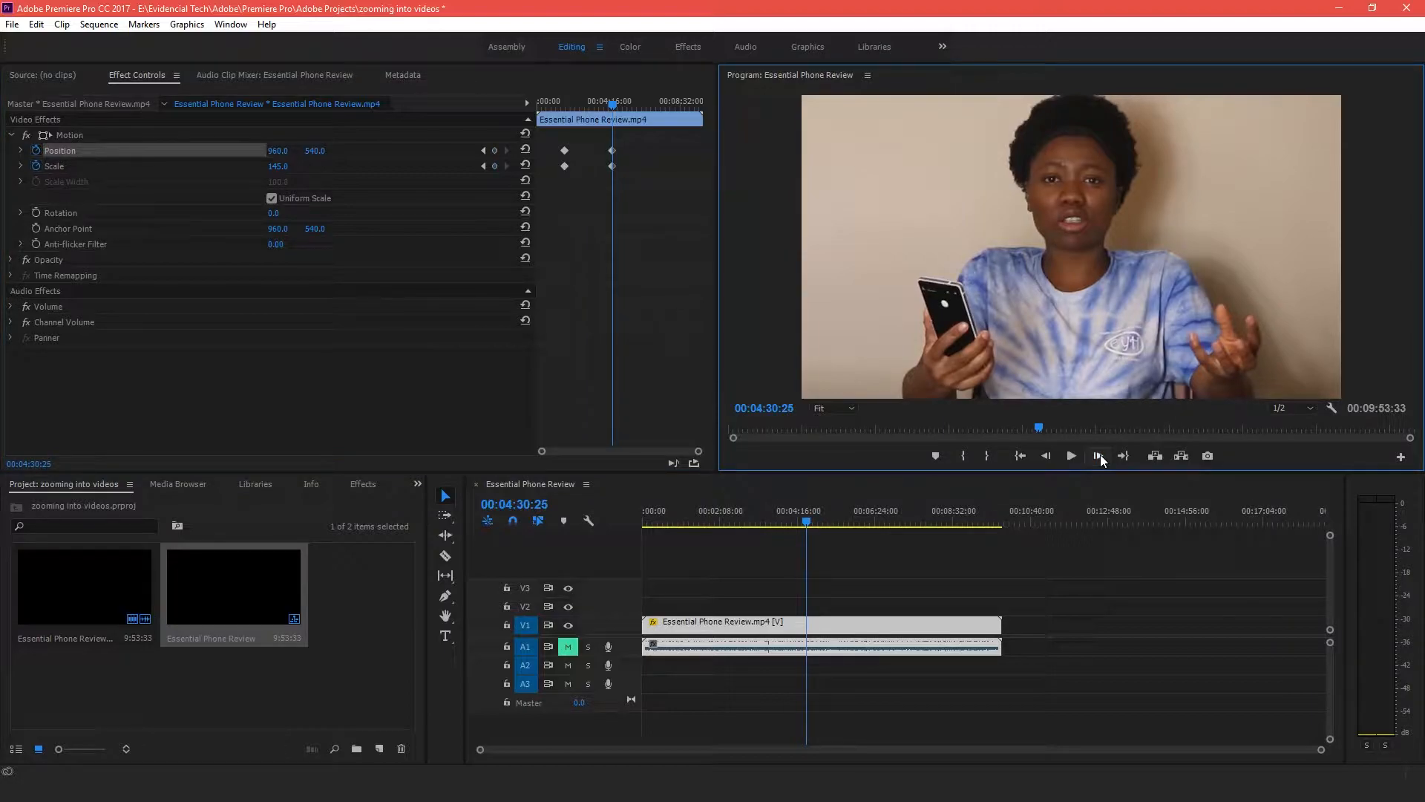
pyautogui.click(495, 165)
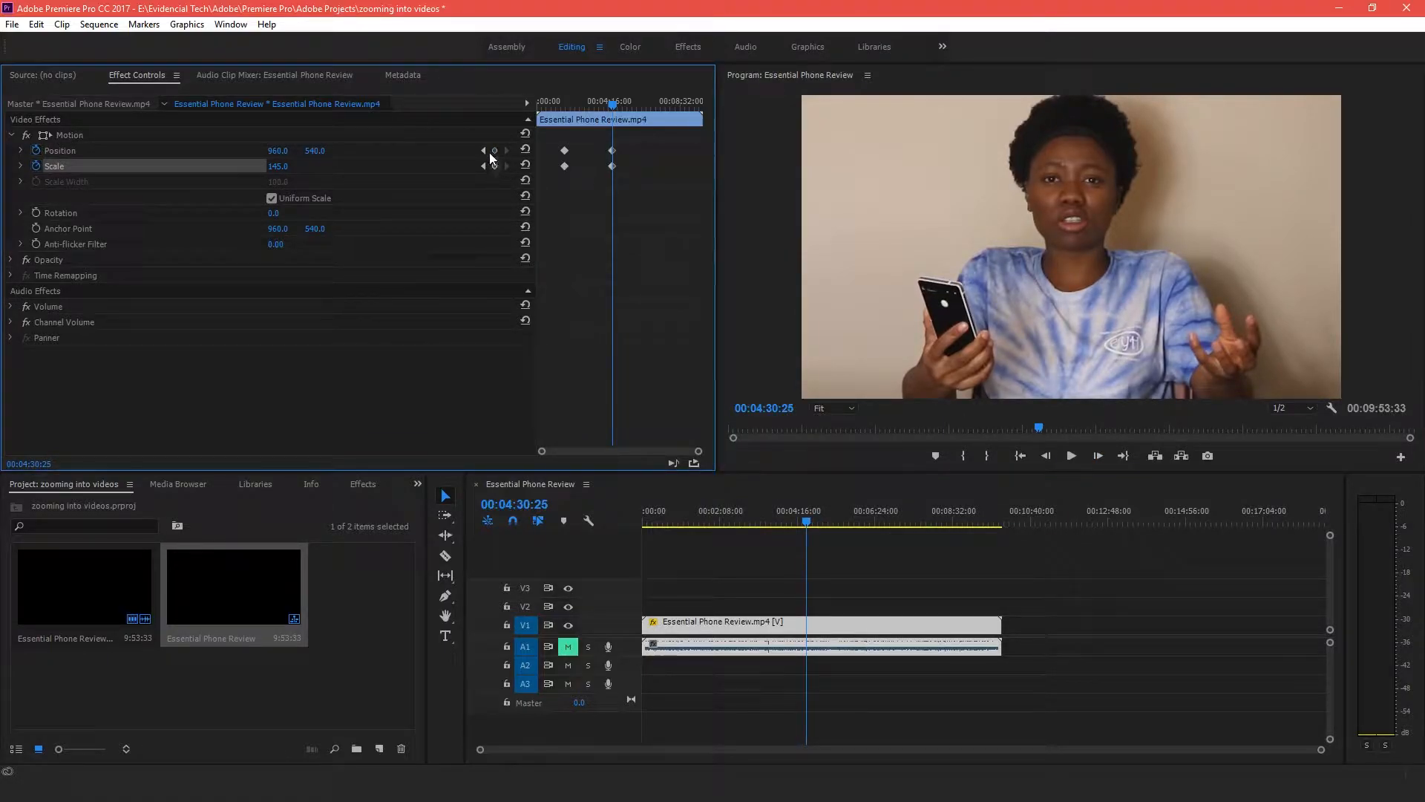
pyautogui.click(286, 166)
pyautogui.write('100')
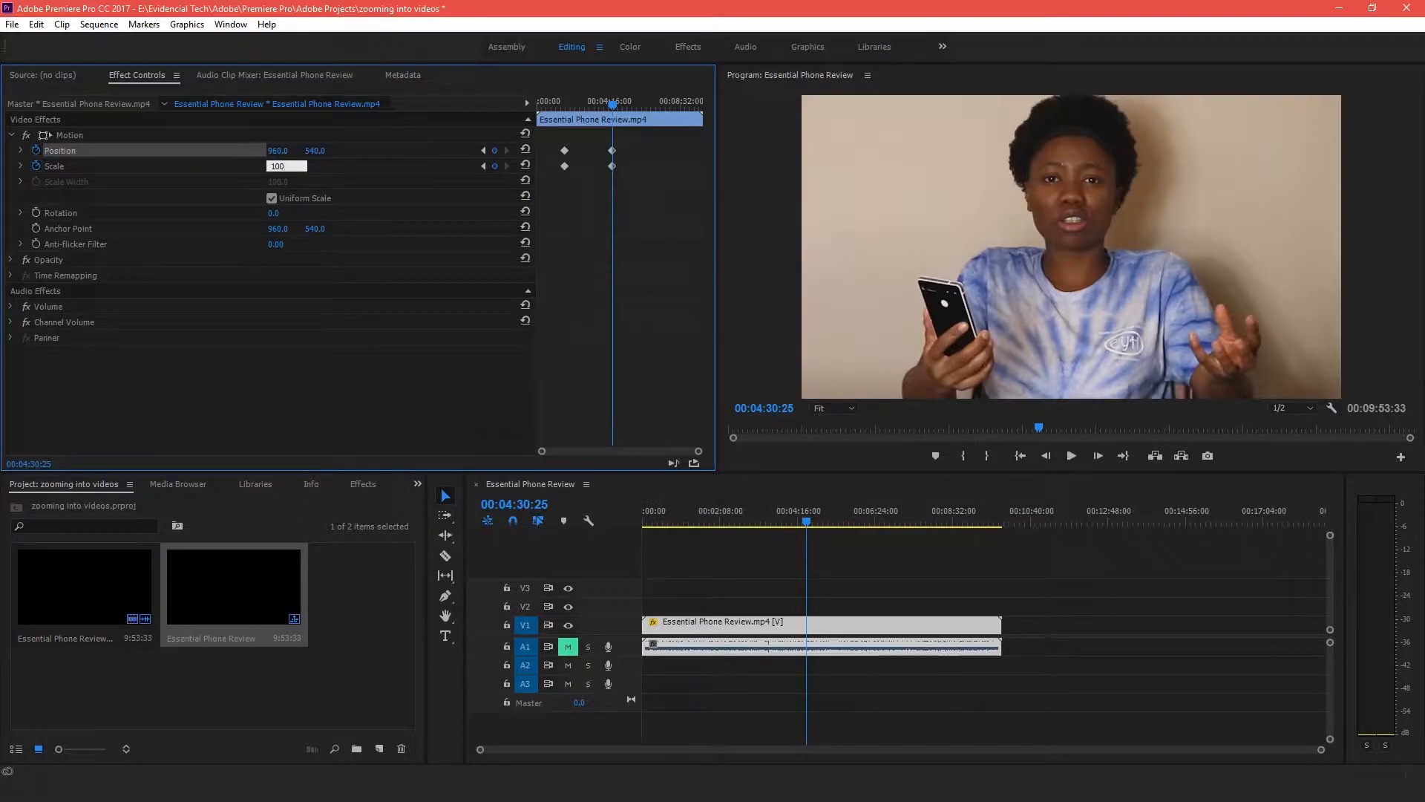
pyautogui.press('Return')
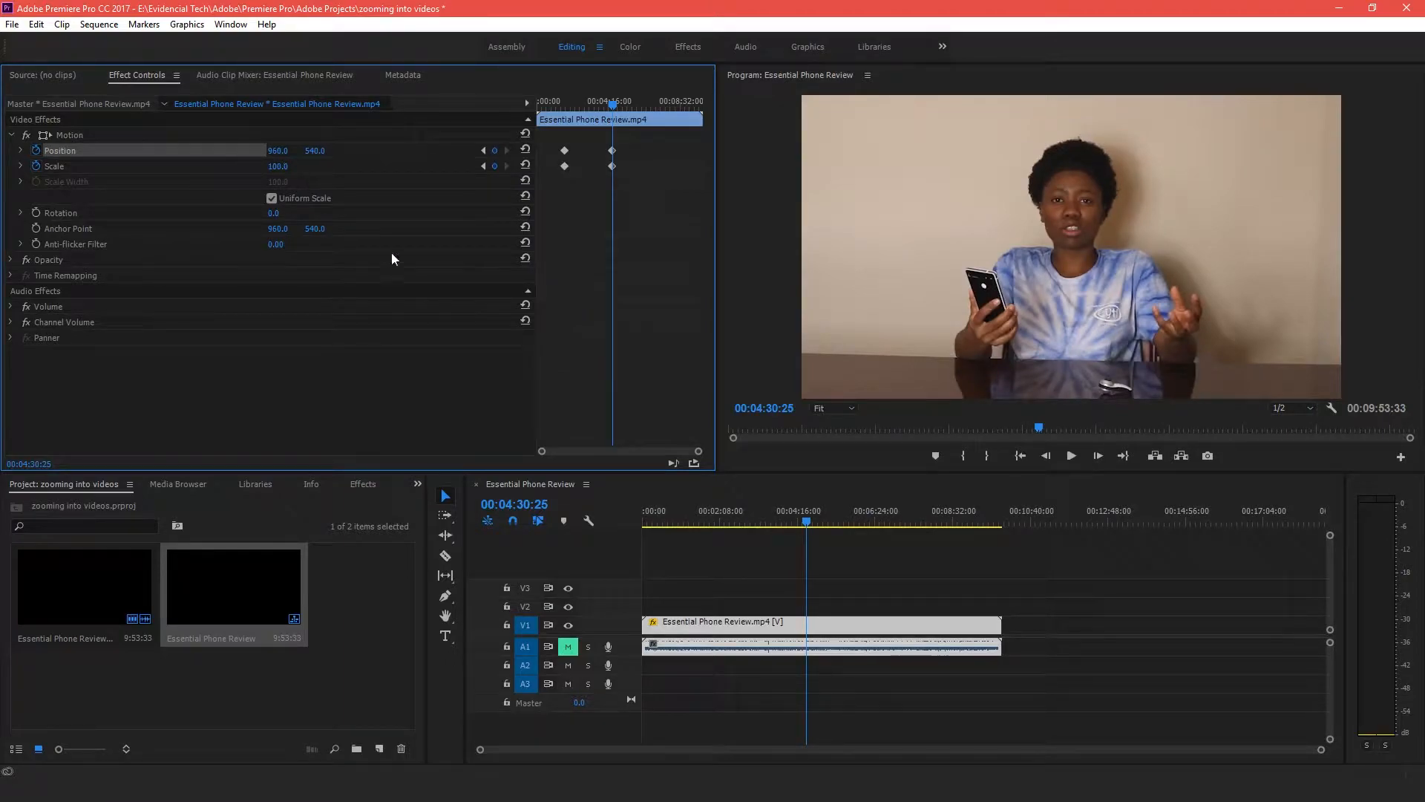
# Scrub through the timeline to review the punch-in and punch-out zoom
pyautogui.moveTo(803, 522); pyautogui.dragTo(710, 497)
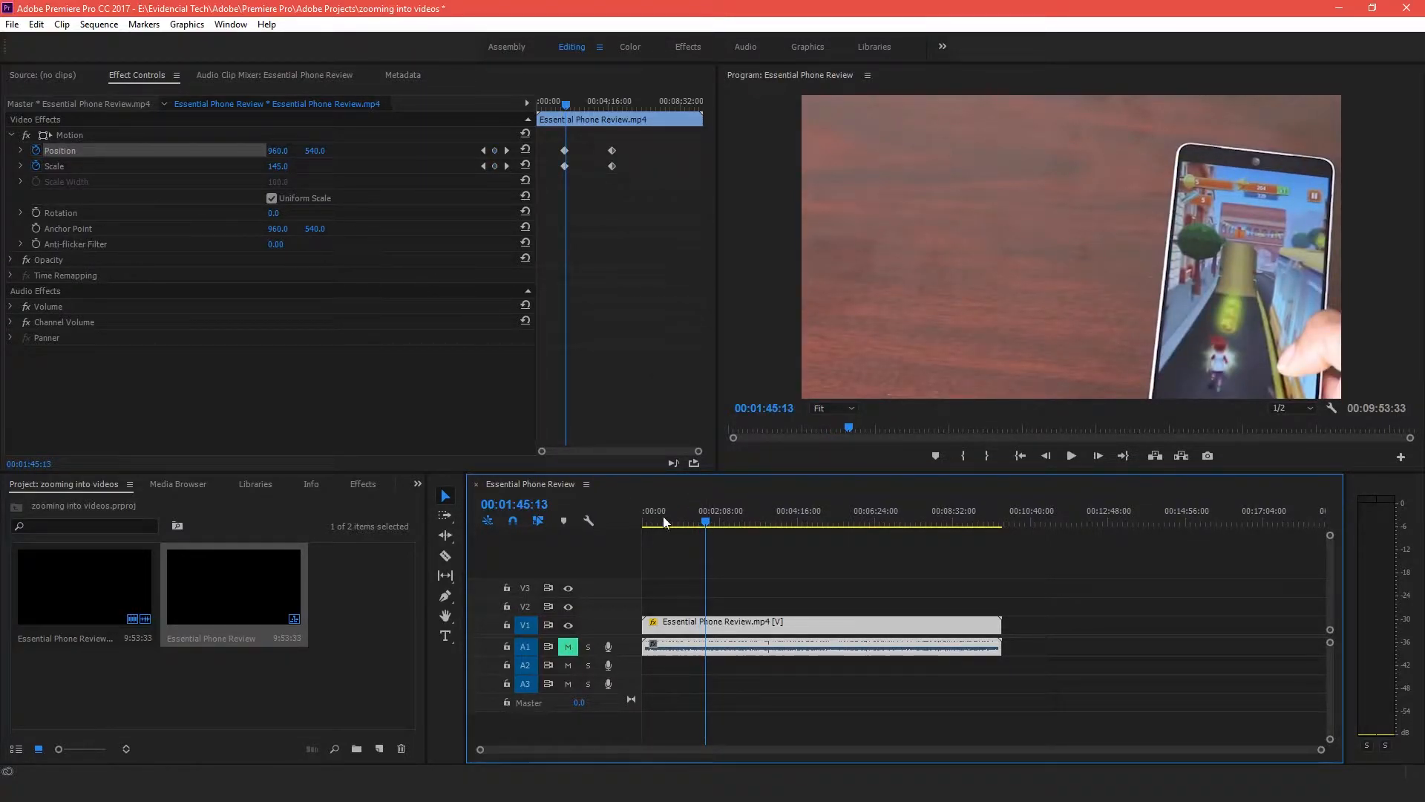
pyautogui.moveTo(706, 518); pyautogui.dragTo(711, 514)
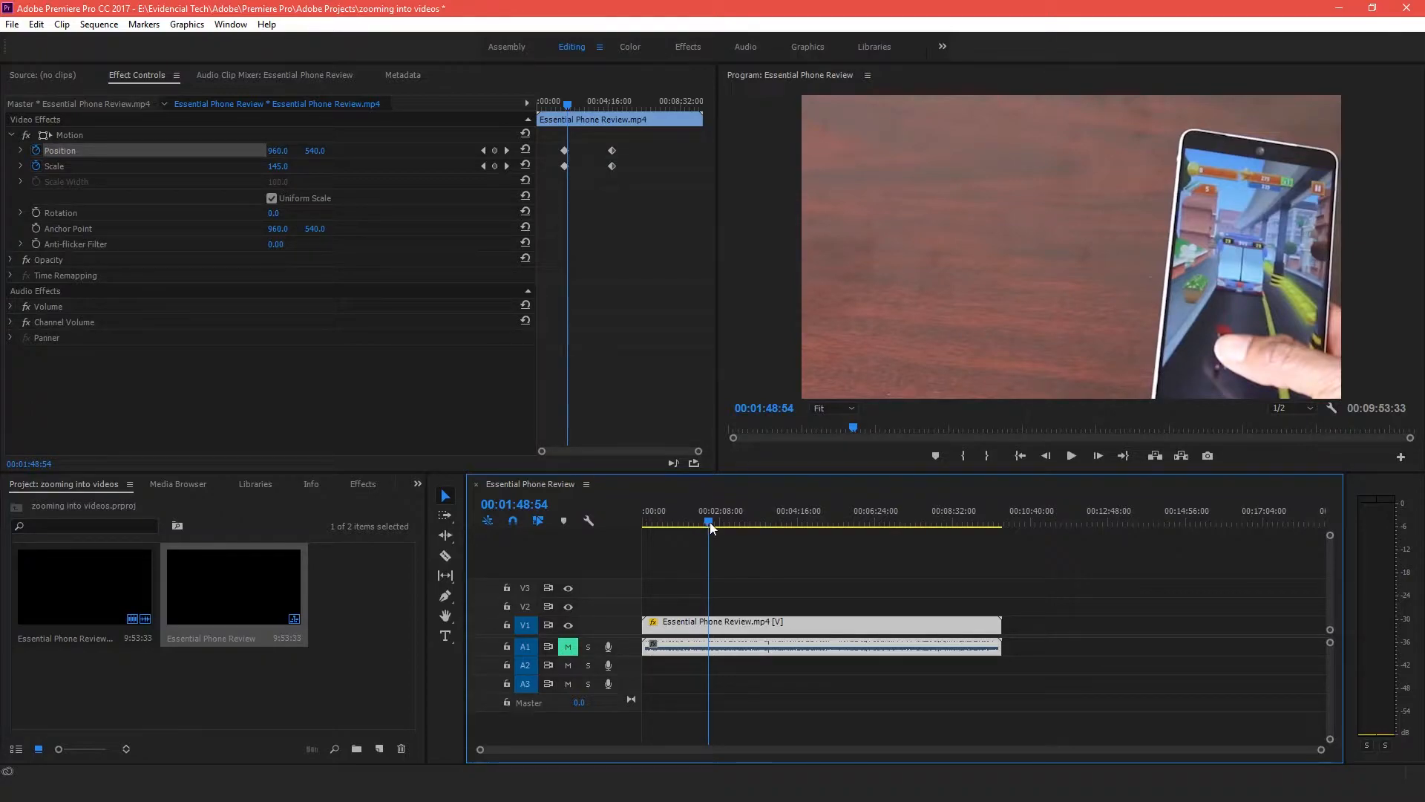
pyautogui.moveTo(712, 524); pyautogui.dragTo(760, 519)
pyautogui.moveTo(772, 512); pyautogui.dragTo(808, 504)
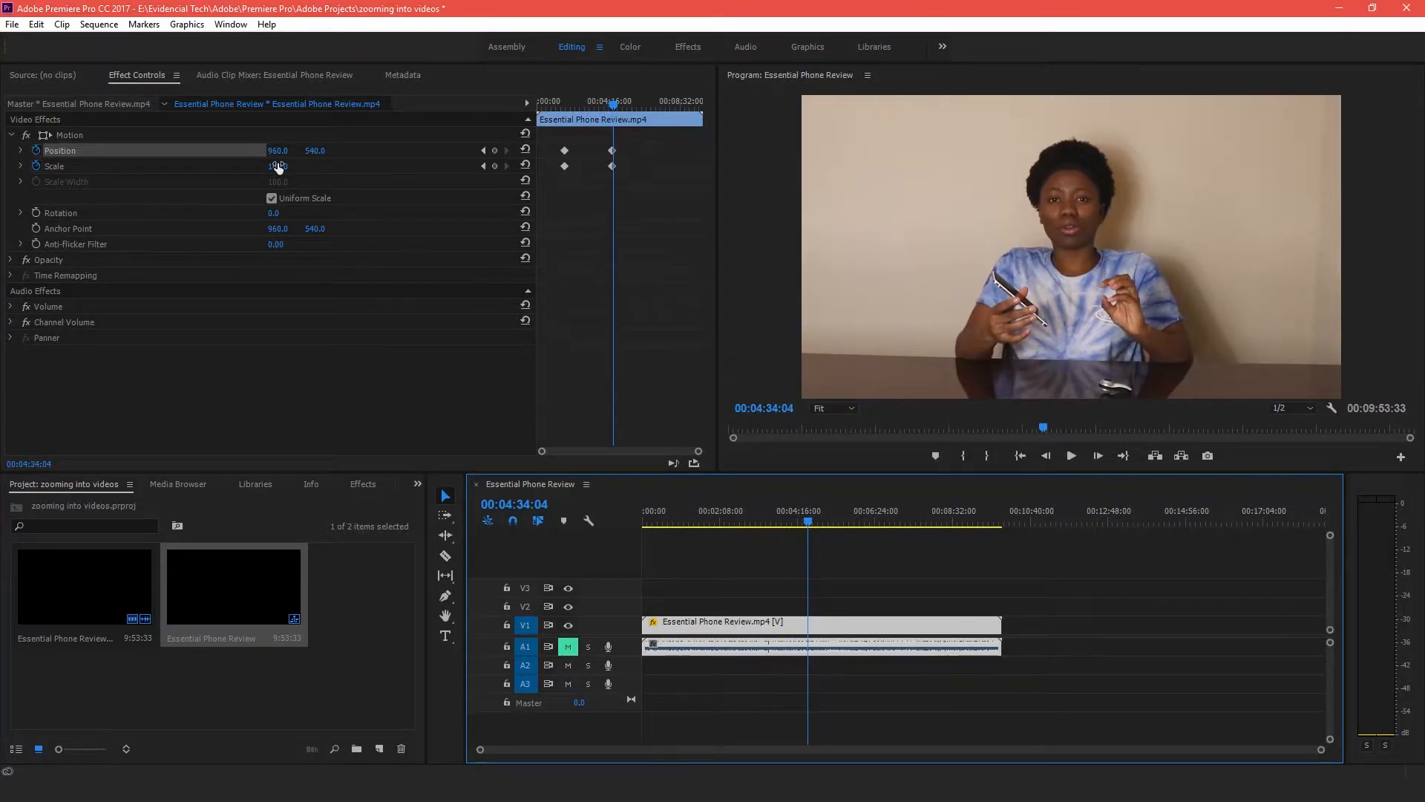
pyautogui.moveTo(820, 514); pyautogui.dragTo(862, 510)
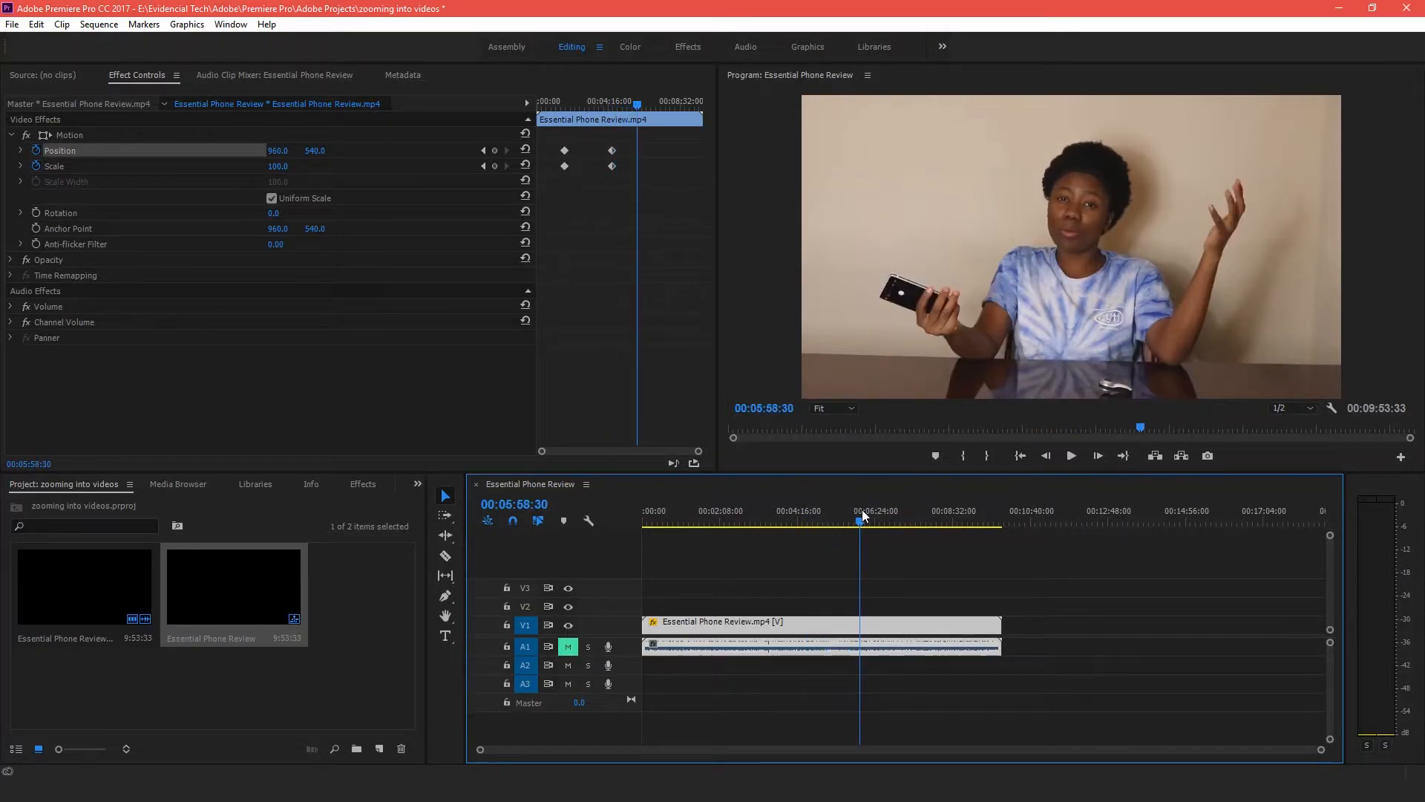